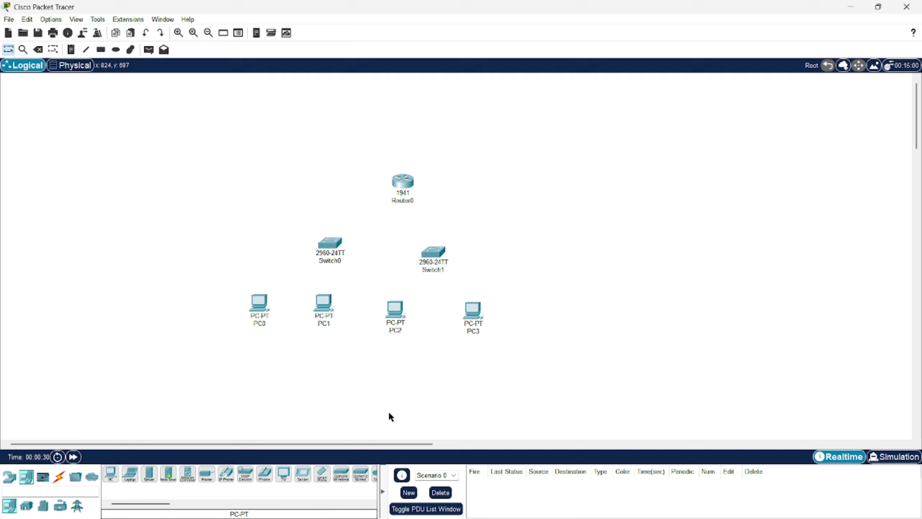
Connect Router0's GigabitEthernet0/0 to Switch0's FastEthernet0/1 with a copper straight-through cable
{"action": "left_click", "coordinate": [59, 475]}
{"action": "left_click", "coordinate": [149, 475]}
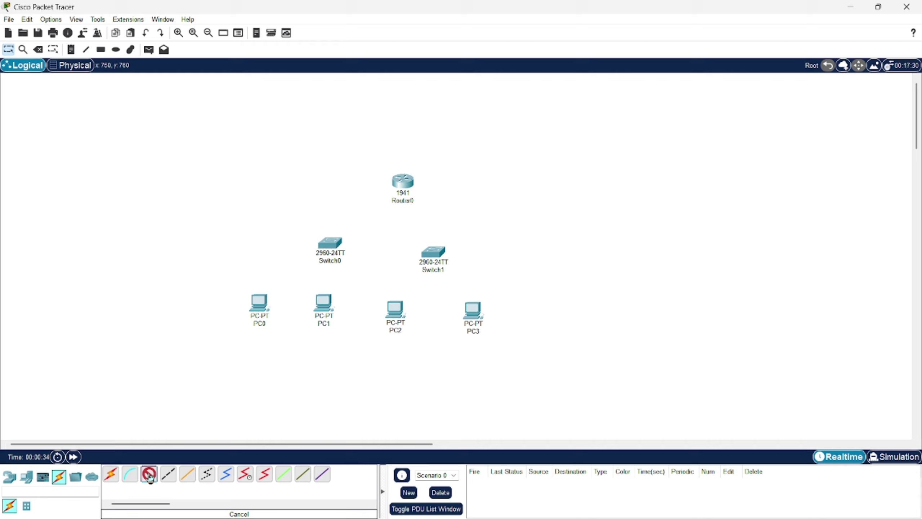
{"action": "left_click", "coordinate": [405, 183]}
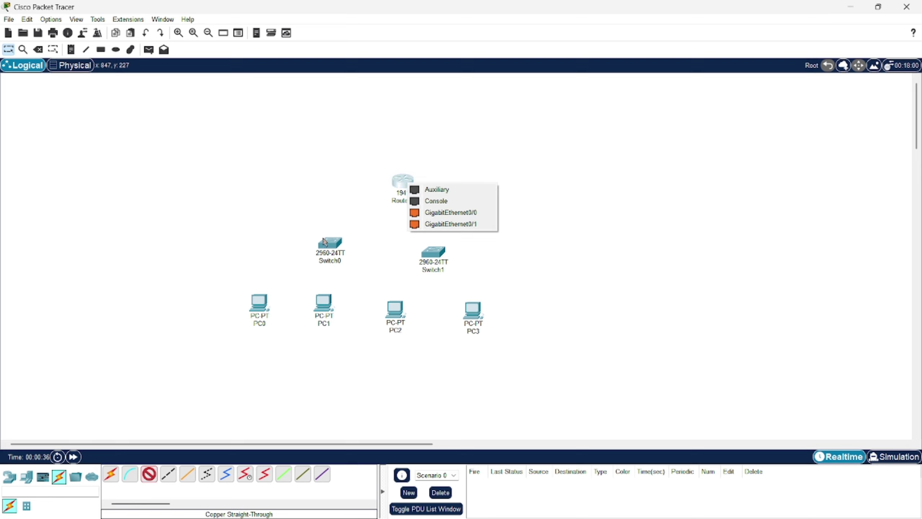
{"action": "left_click", "coordinate": [427, 213]}
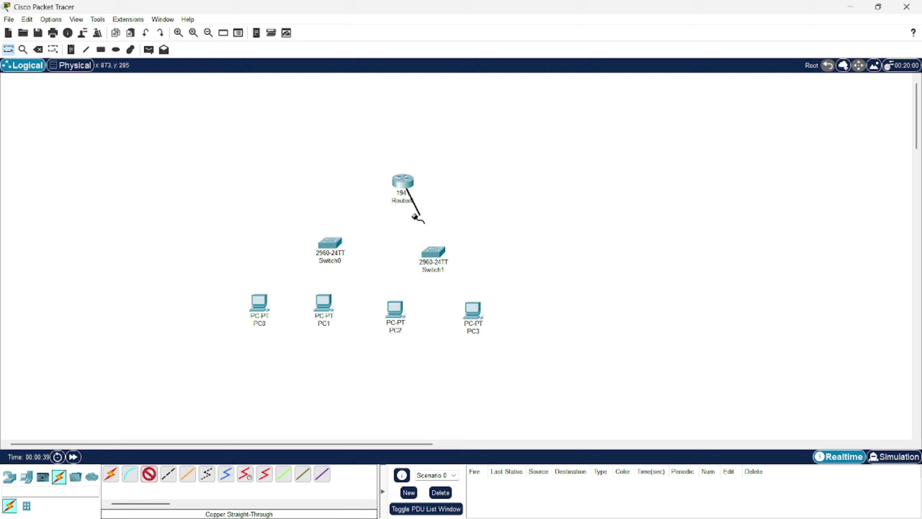
{"action": "left_click", "coordinate": [331, 248]}
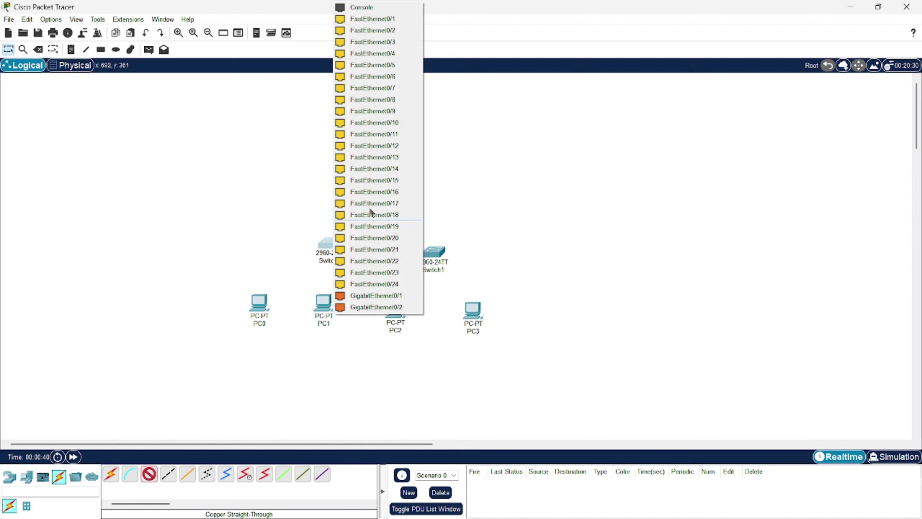
{"action": "left_click", "coordinate": [384, 20]}
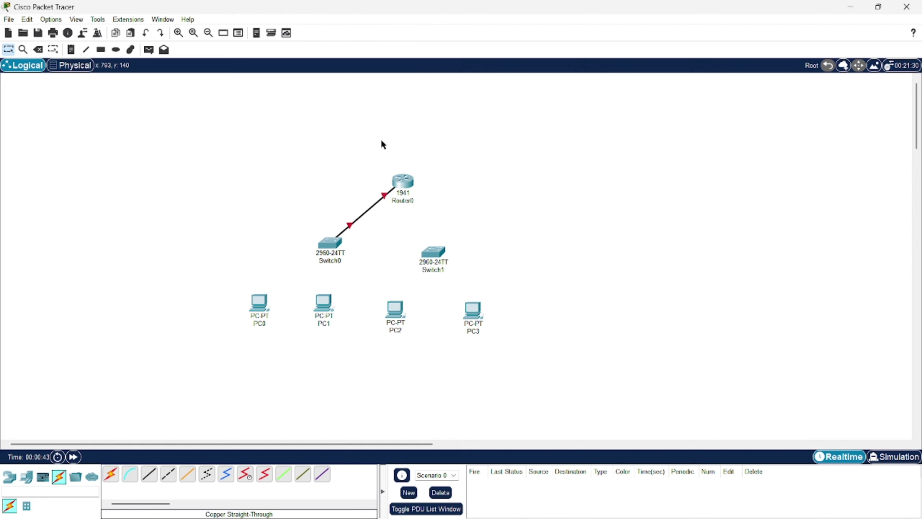
Link Switch0's FastEthernet0/2 to Switch1's FastEthernet0/1 with a copper straight-through cable
{"action": "left_click", "coordinate": [149, 475]}
{"action": "left_click", "coordinate": [333, 244]}
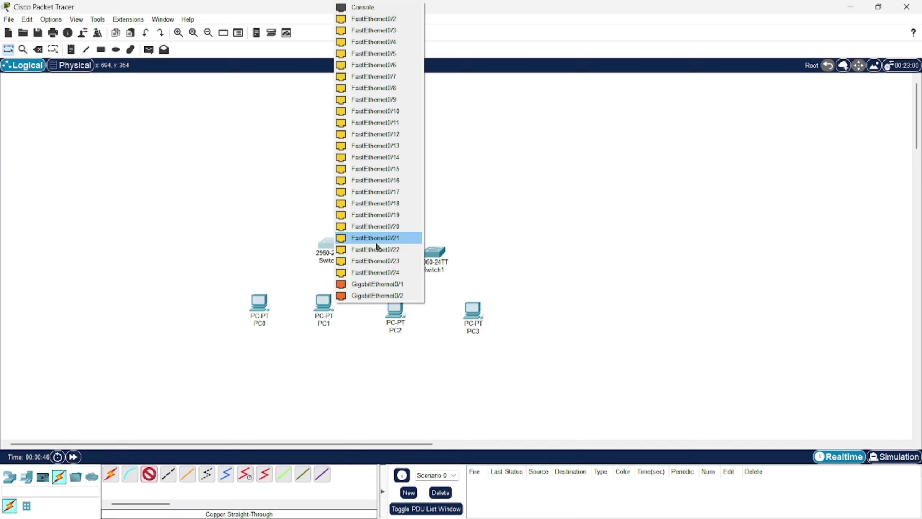
{"action": "left_click", "coordinate": [384, 20]}
{"action": "left_click", "coordinate": [434, 252]}
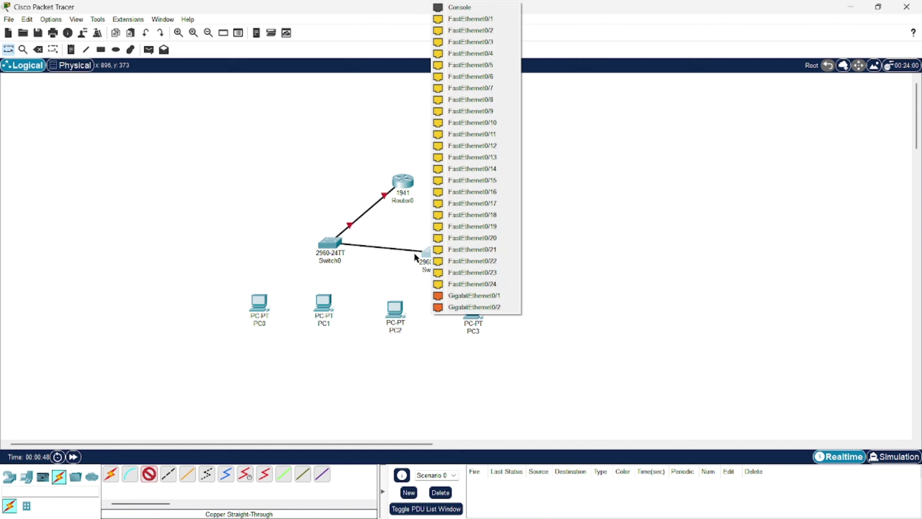
{"action": "left_click", "coordinate": [459, 20]}
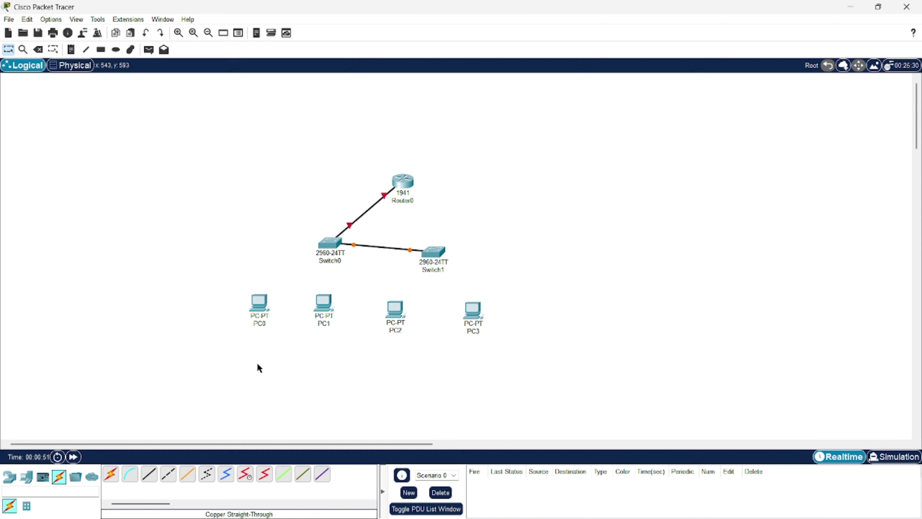
Connect PC0's FastEthernet0 to Switch0's FastEthernet0/3 with a copper straight-through cable
{"action": "left_click", "coordinate": [149, 474]}
{"action": "left_click", "coordinate": [262, 304]}
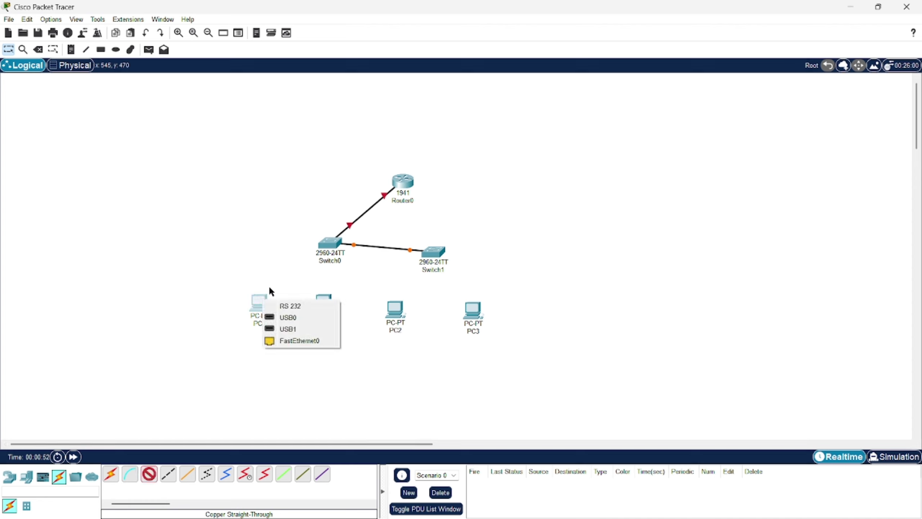
{"action": "left_click", "coordinate": [297, 340]}
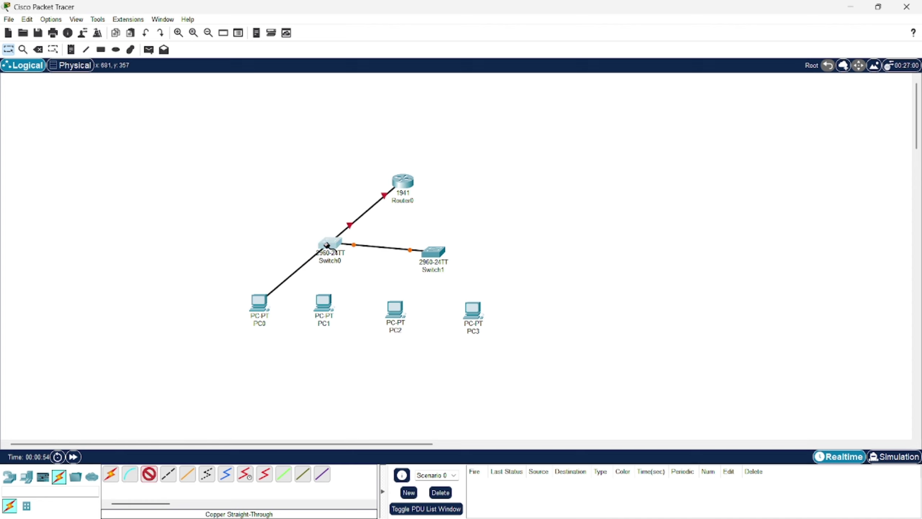
{"action": "left_click", "coordinate": [324, 244]}
{"action": "left_click", "coordinate": [379, 20]}
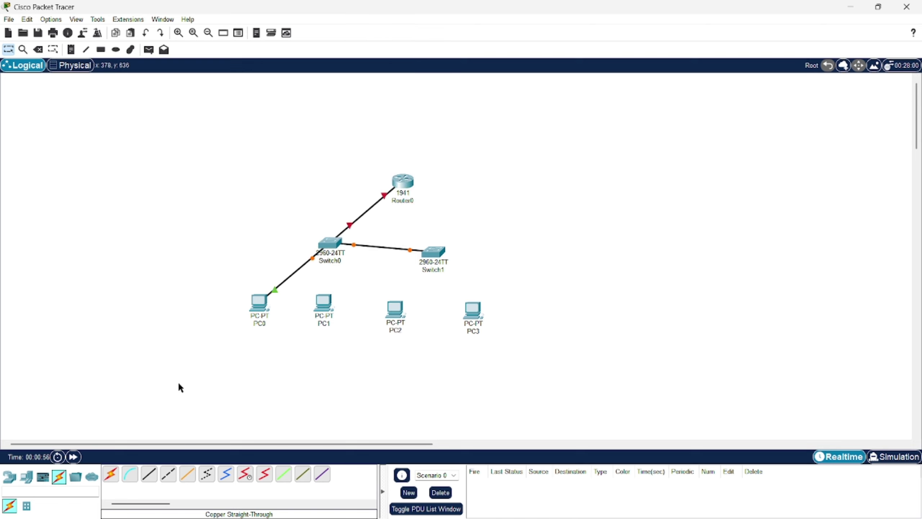
Connect PC1's FastEthernet0 to Switch0's FastEthernet0/4 with a copper straight-through cable
{"action": "left_click", "coordinate": [149, 474]}
{"action": "left_click", "coordinate": [324, 302]}
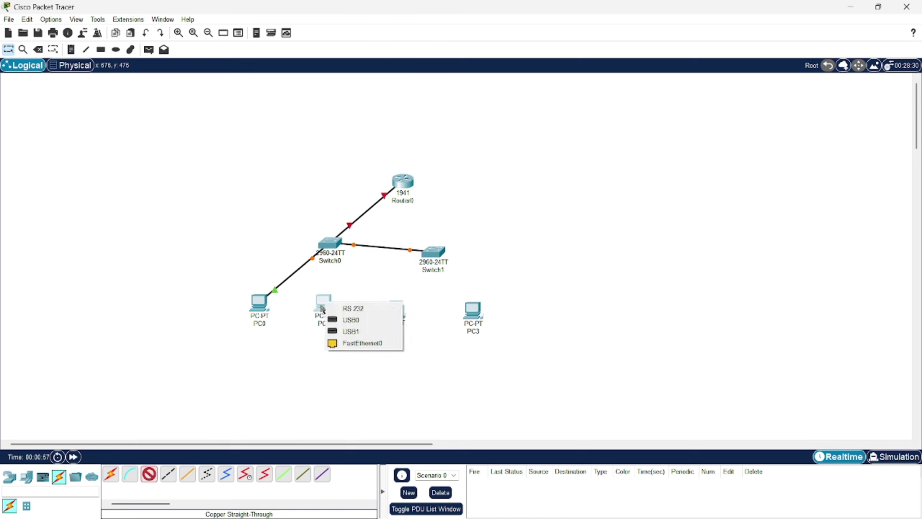
{"action": "left_click", "coordinate": [348, 344]}
{"action": "left_click", "coordinate": [325, 247]}
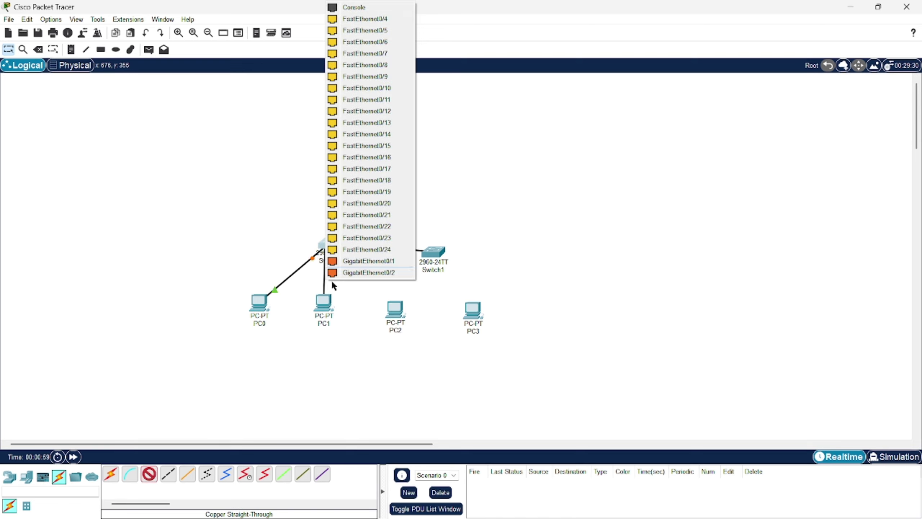
{"action": "left_click", "coordinate": [351, 26]}
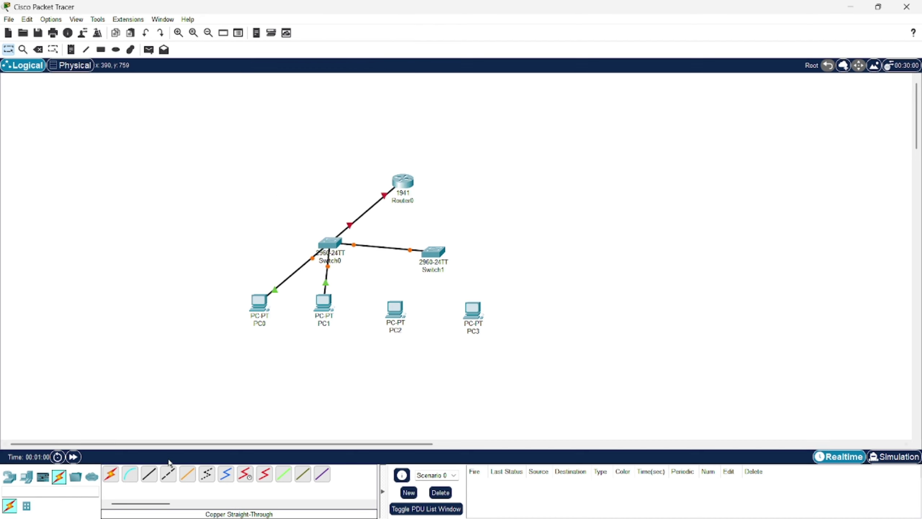
Connect PC2's FastEthernet0 to Switch1's FastEthernet0/2 with a copper straight-through cable
{"action": "left_click", "coordinate": [149, 475]}
{"action": "left_click", "coordinate": [391, 311]}
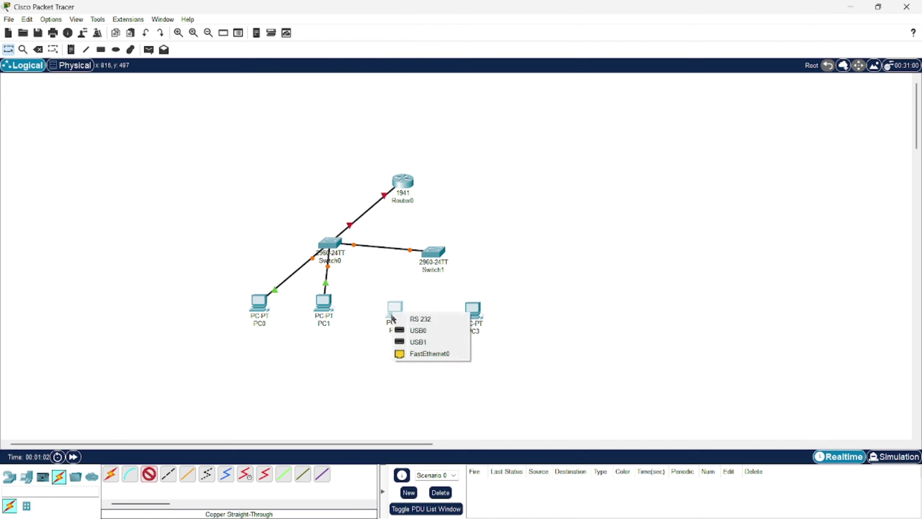
{"action": "left_click", "coordinate": [406, 354]}
{"action": "left_click", "coordinate": [429, 256]}
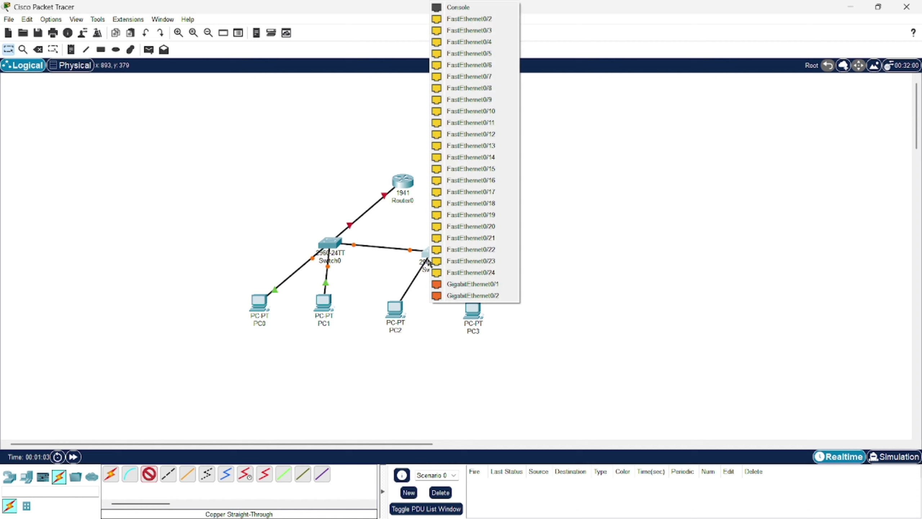
{"action": "left_click", "coordinate": [453, 22]}
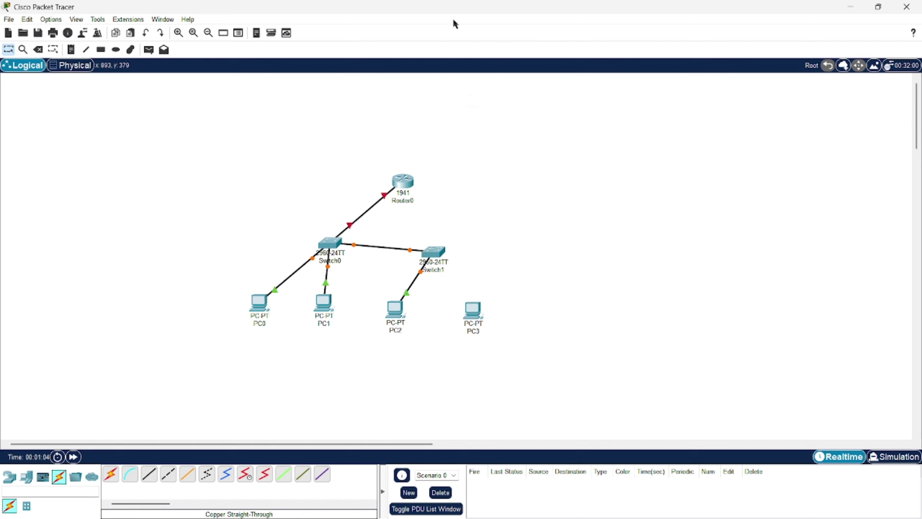
Connect PC3's FastEthernet0 to Switch1's FastEthernet0/3 with a copper straight-through cable
{"action": "left_click", "coordinate": [148, 474]}
{"action": "left_click", "coordinate": [468, 303]}
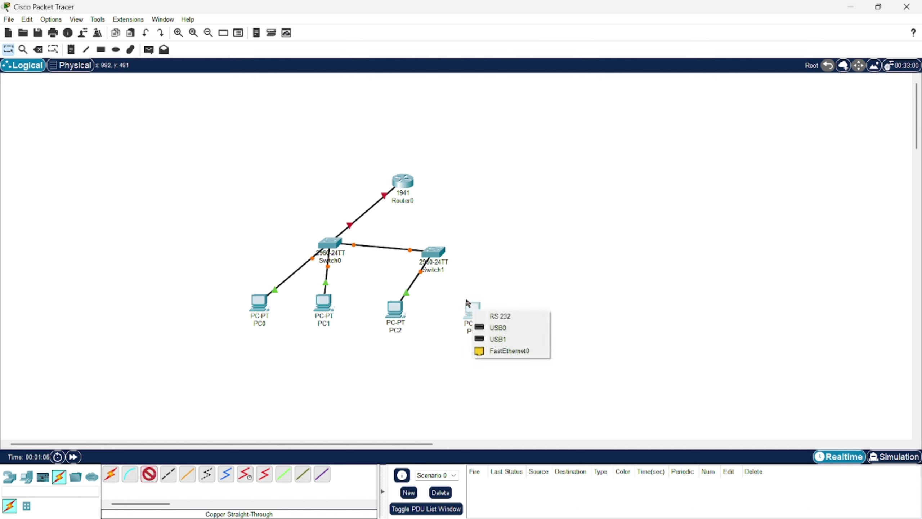
{"action": "left_click", "coordinate": [494, 350]}
{"action": "left_click", "coordinate": [433, 258]}
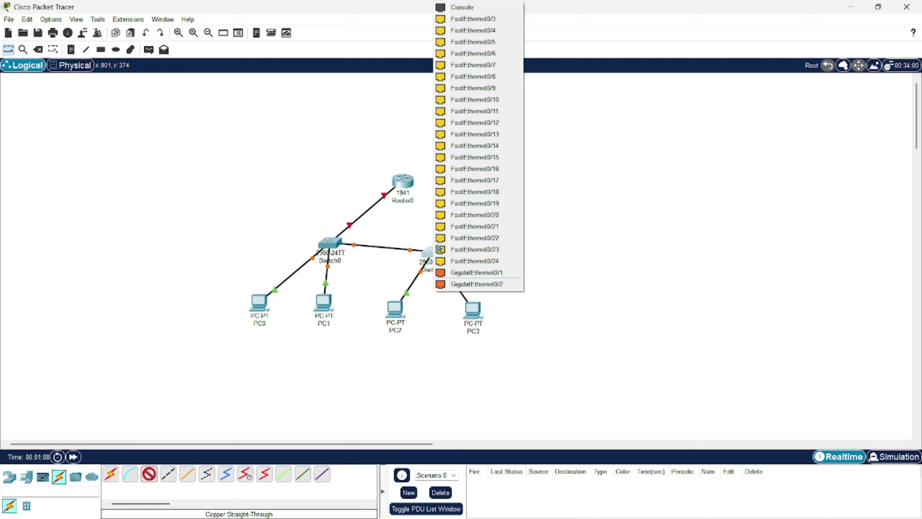
{"action": "left_click", "coordinate": [463, 18]}
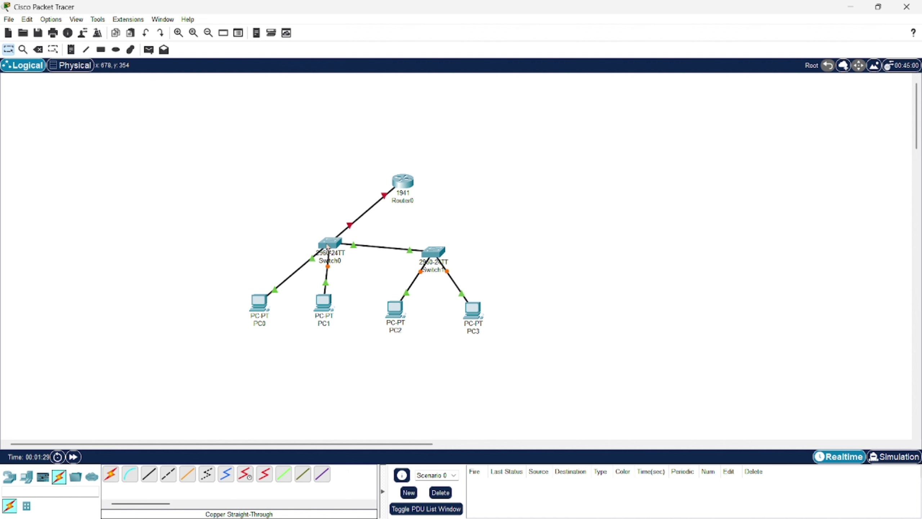
Open Switch0's command line interface and enter global configuration mode with enable and configure terminal
{"action": "mouse_move", "coordinate": [328, 247]}
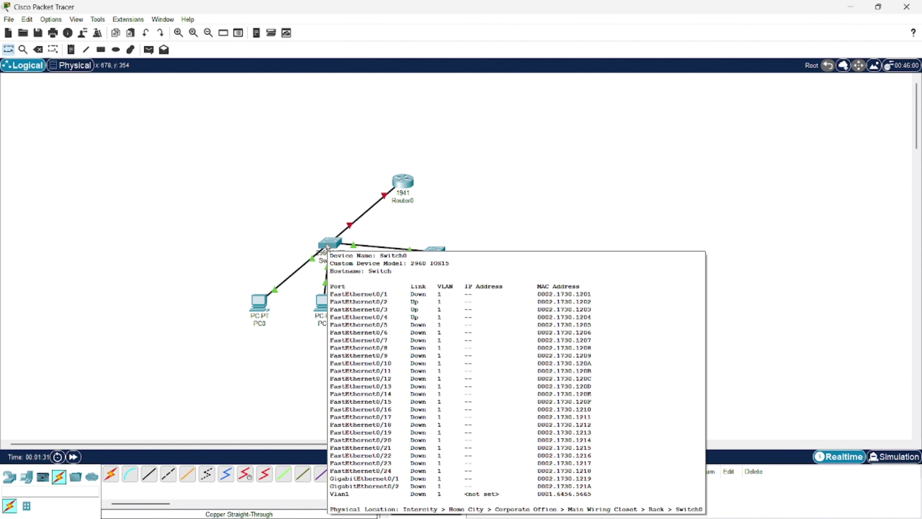
{"action": "left_click", "coordinate": [328, 247]}
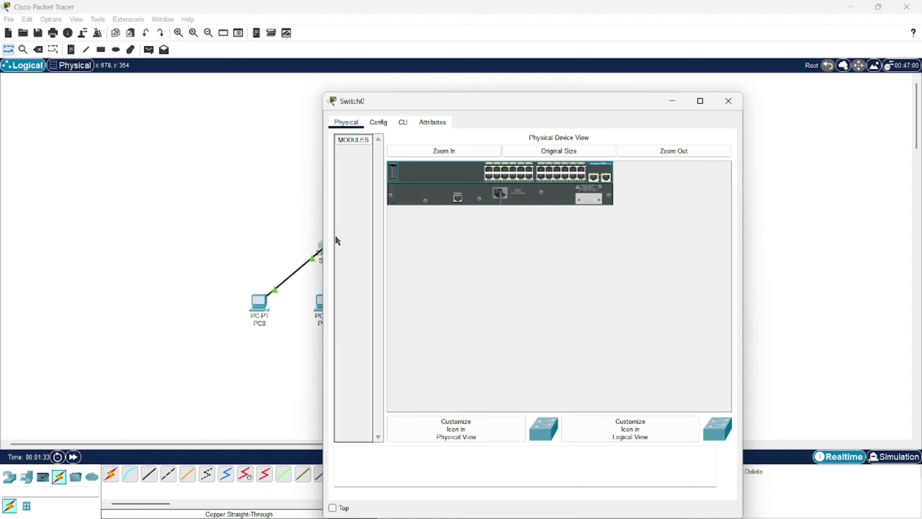
{"action": "left_click", "coordinate": [403, 122]}
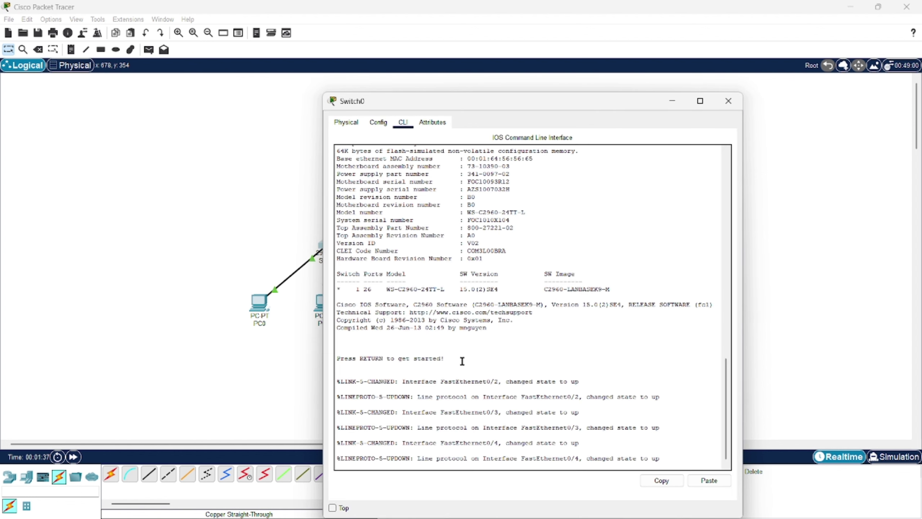
{"action": "key", "text": "Return"}
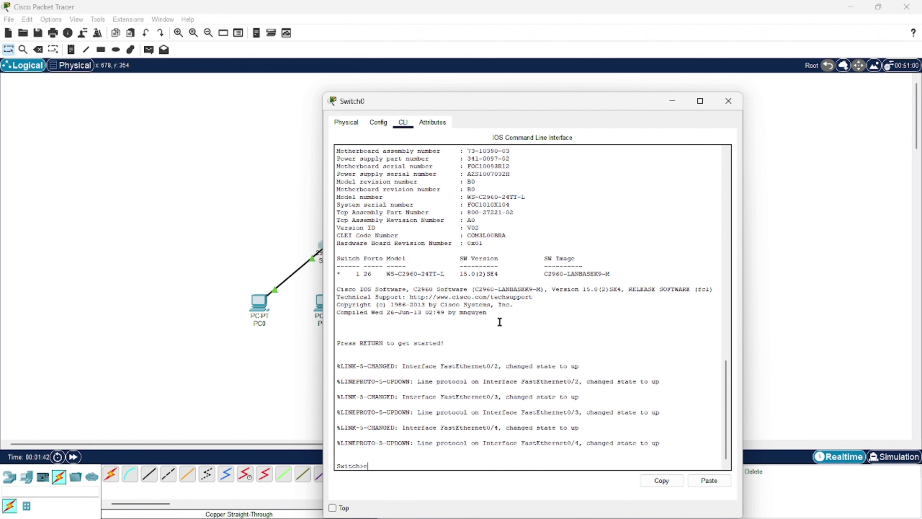
{"action": "type", "text": "enable"}
{"action": "key", "text": "Return"}
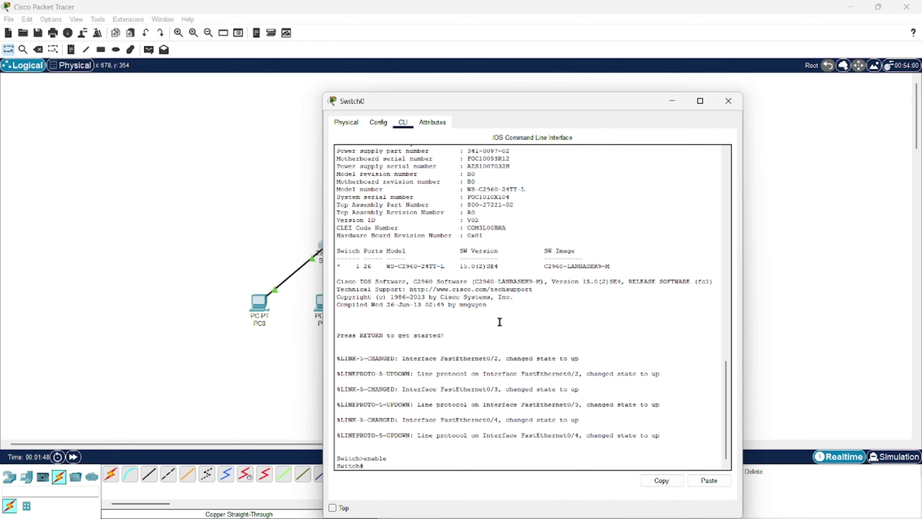
{"action": "type", "text": "configure termin"}
{"action": "key", "text": "BackSpace"}
{"action": "key", "text": "BackSpace"}
{"action": "type", "text": "al"}
{"action": "key", "text": "Return"}
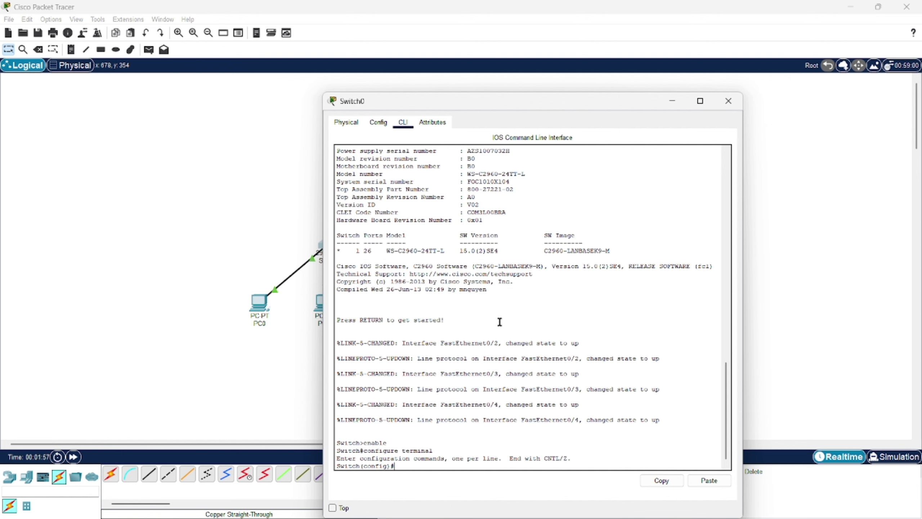
Create VLAN 10 on Switch0, name it marketing, and exit VLAN configuration
{"action": "type", "text": "vlan 10"}
{"action": "key", "text": "Return"}
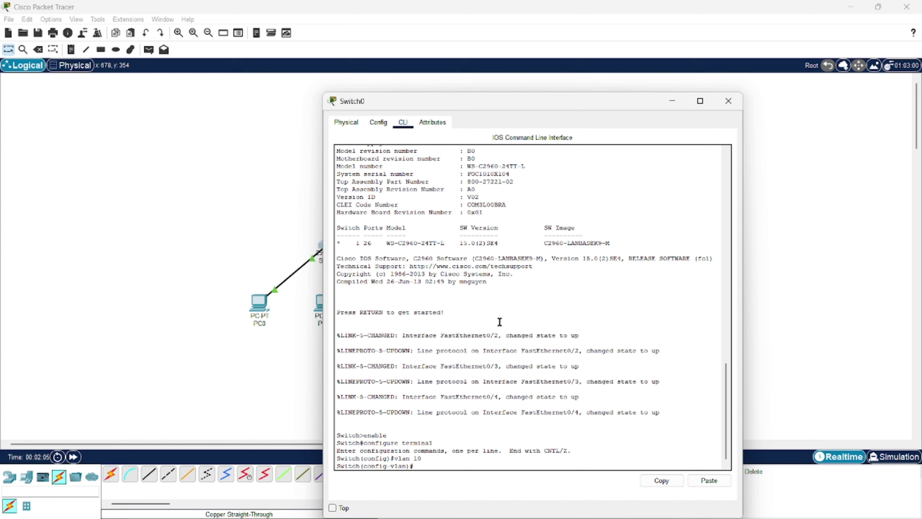
{"action": "type", "text": "name marketing"}
{"action": "key", "text": "Return"}
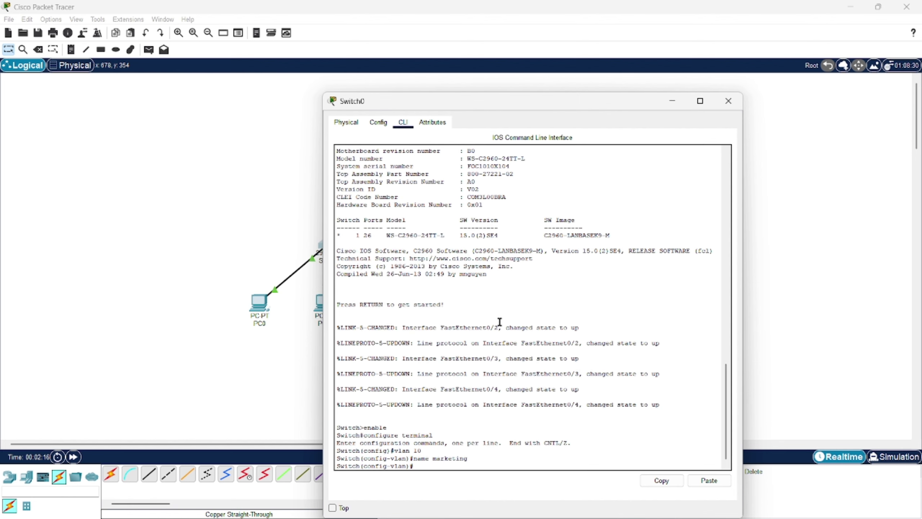
{"action": "type", "text": "exit"}
{"action": "key", "text": "Return"}
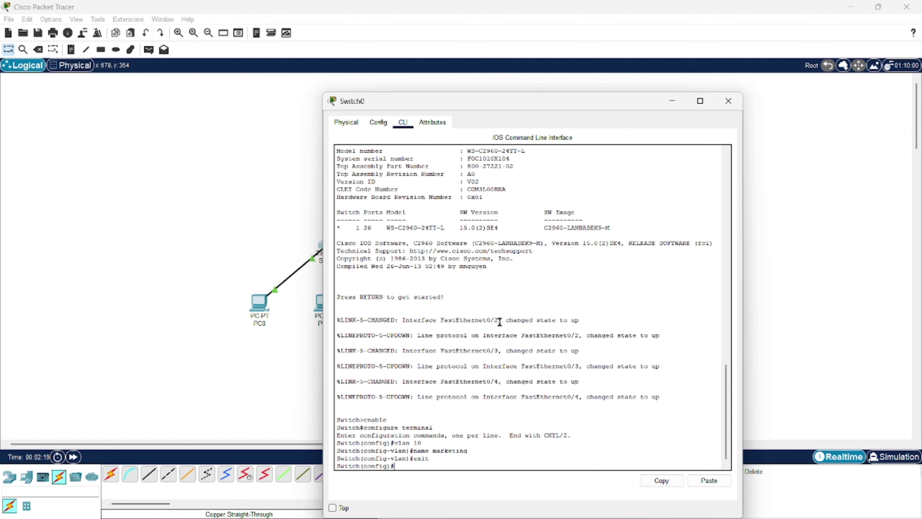
Create VLAN 20 on Switch0, name it sales, and return to global configuration mode
{"action": "type", "text": "vlan "}
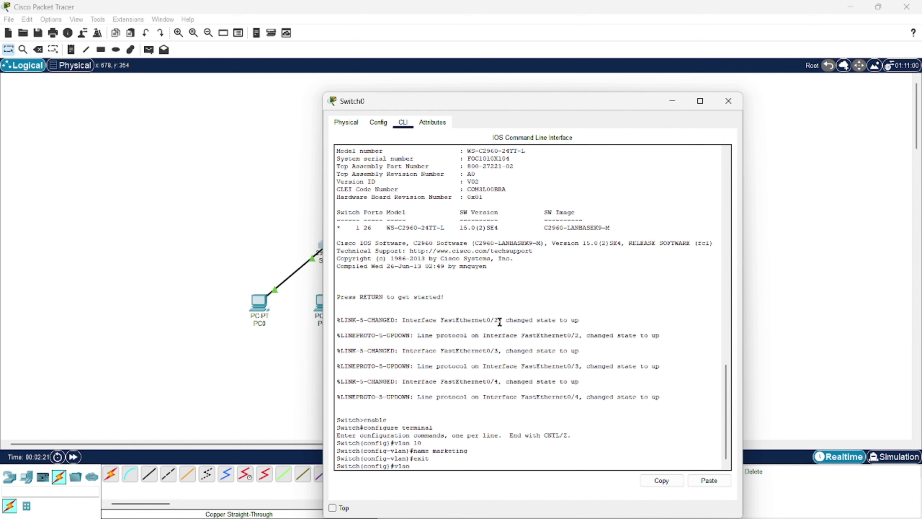
{"action": "type", "text": "20"}
{"action": "key", "text": "Return"}
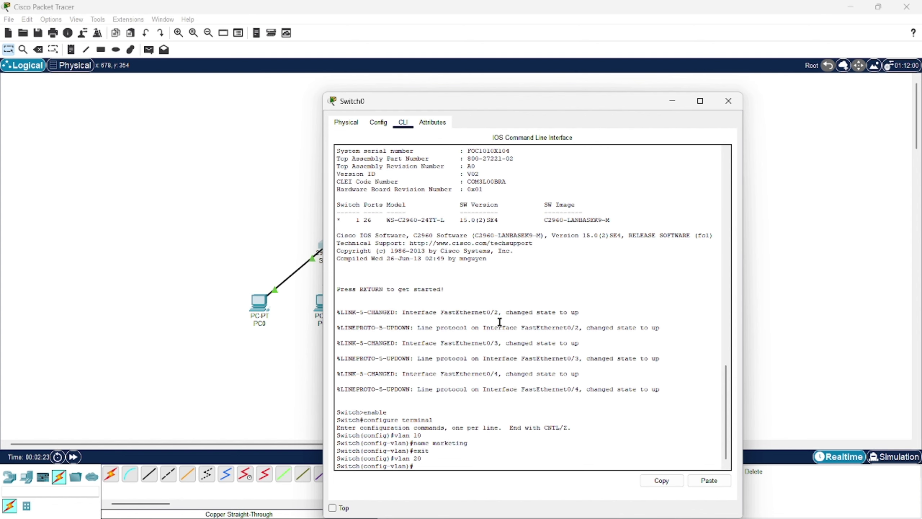
{"action": "type", "text": "name sales"}
{"action": "key", "text": "Return"}
{"action": "type", "text": "exit"}
{"action": "key", "text": "Return"}
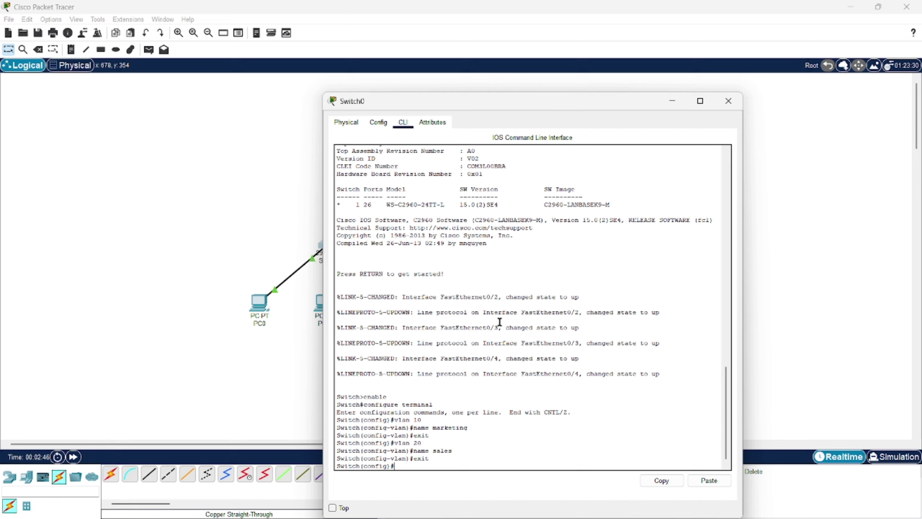
Configure Switch0's interface range fa0/1-2 as access ports in VLAN 10, and exit the range configuration
{"action": "type", "text": "interface range fa0/1-2"}
{"action": "key", "text": "Return"}
{"action": "type", "text": "swit"}
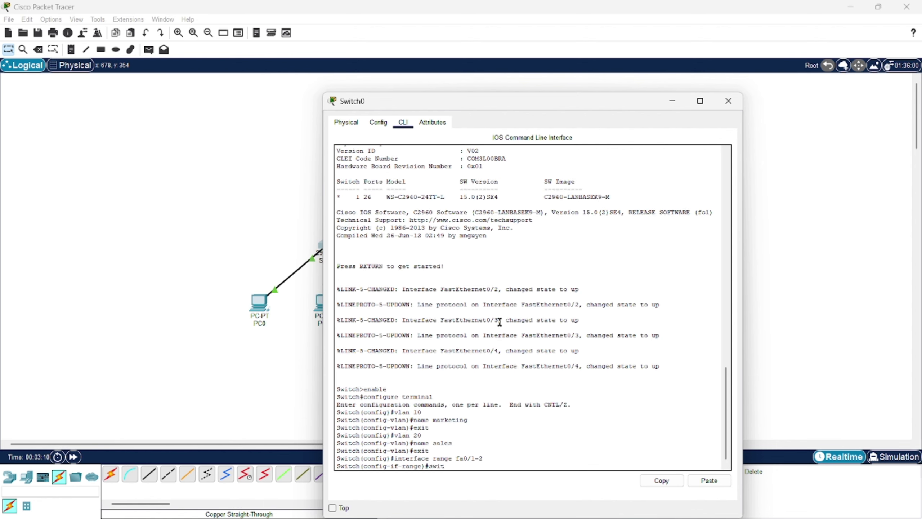
{"action": "type", "text": "chport mode access"}
{"action": "key", "text": "Return"}
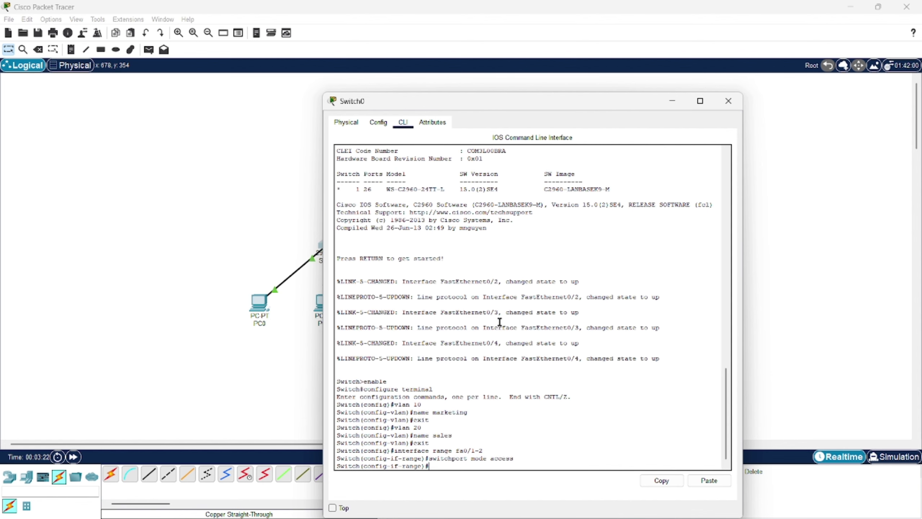
{"action": "type", "text": "switchport access vlan 10"}
{"action": "key", "text": "Return"}
{"action": "type", "text": "exit"}
{"action": "key", "text": "Return"}
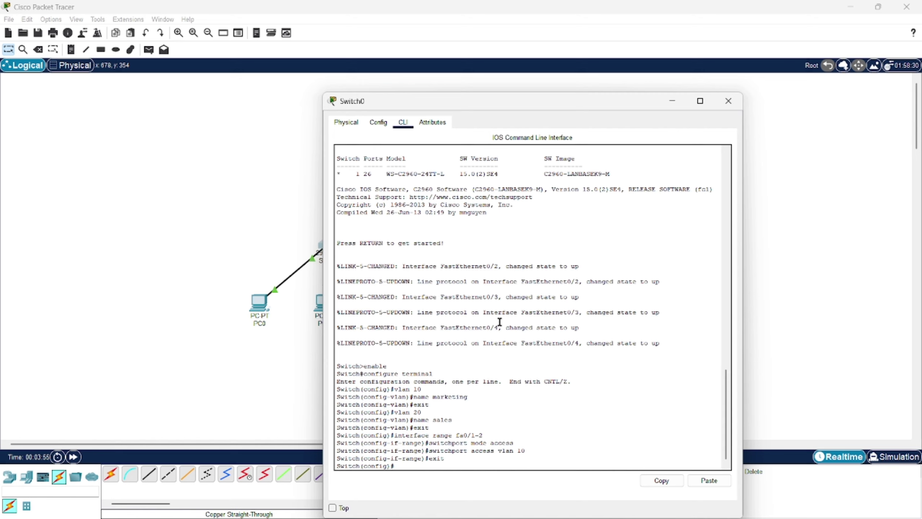
Set interface fa0/24 on Switch0 to trunk mode and close the switch's configuration window
{"action": "type", "text": "interface fa0/24"}
{"action": "key", "text": "Return"}
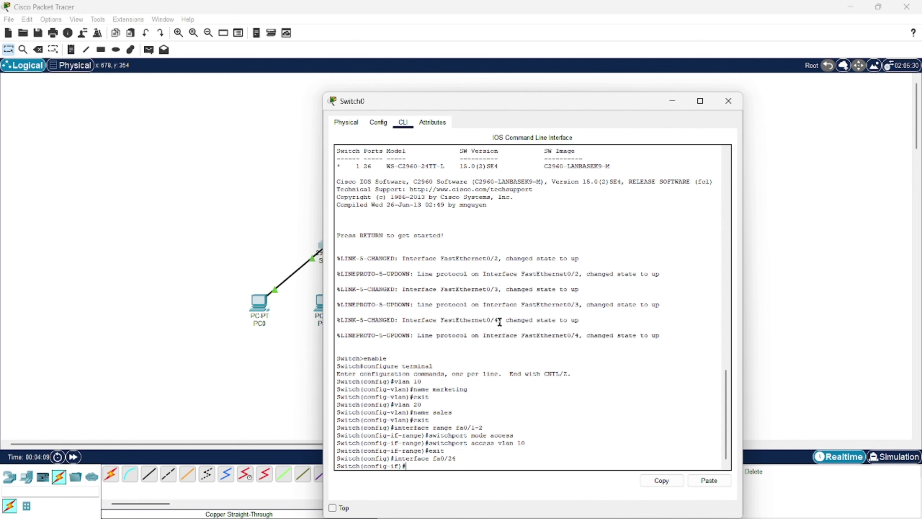
{"action": "type", "text": "switch"}
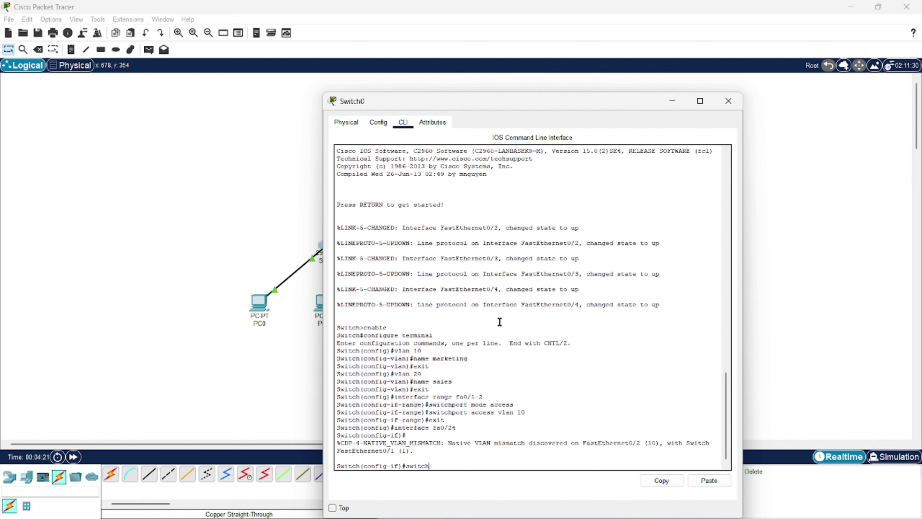
{"action": "type", "text": "port "}
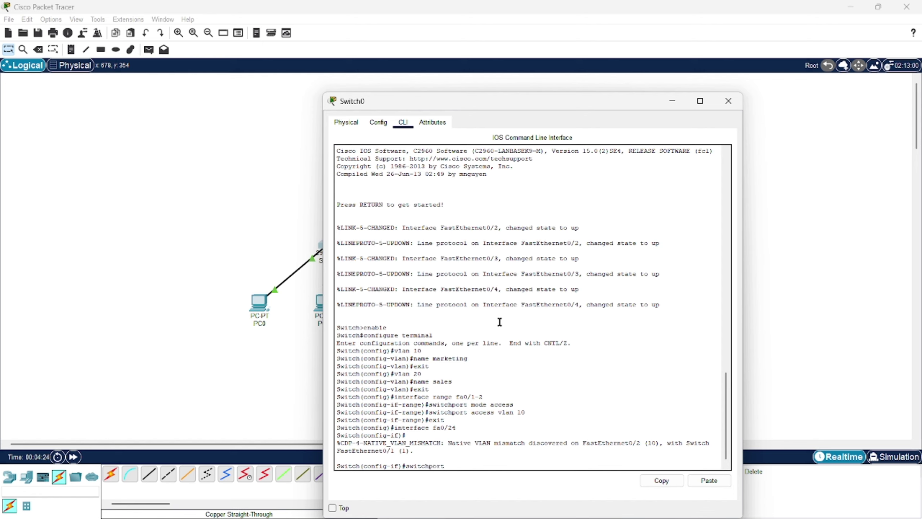
{"action": "type", "text": "mode trunk"}
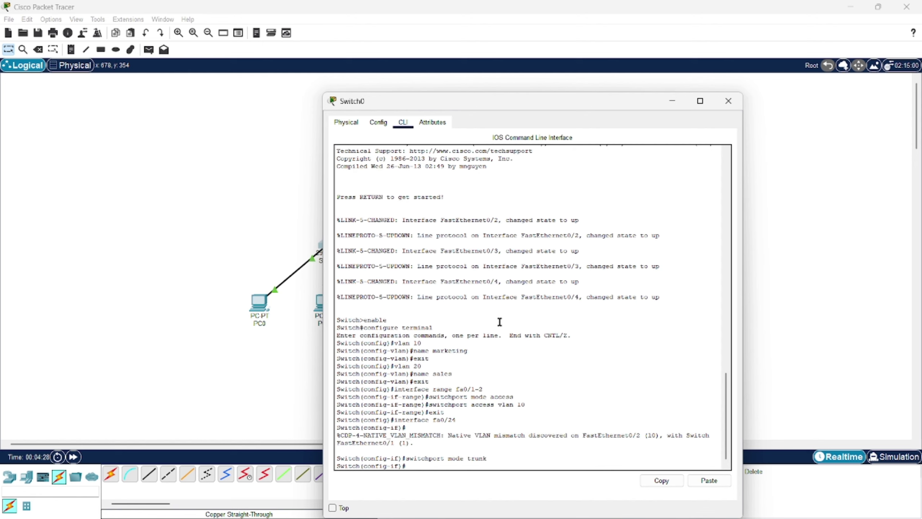
{"action": "key", "text": "Return"}
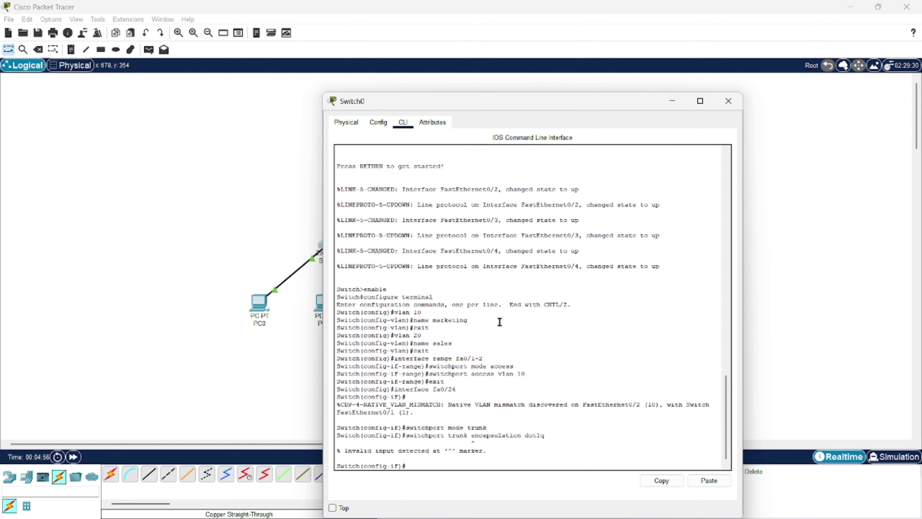
{"action": "left_click", "coordinate": [728, 101]}
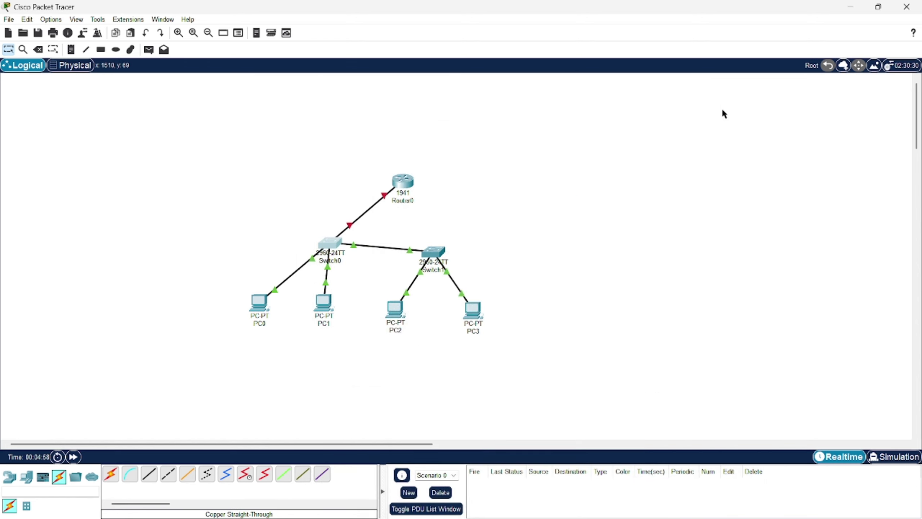
Open Switch1's command line interface and enter global configuration mode with enable and configure terminal
{"action": "double_click", "coordinate": [433, 253]}
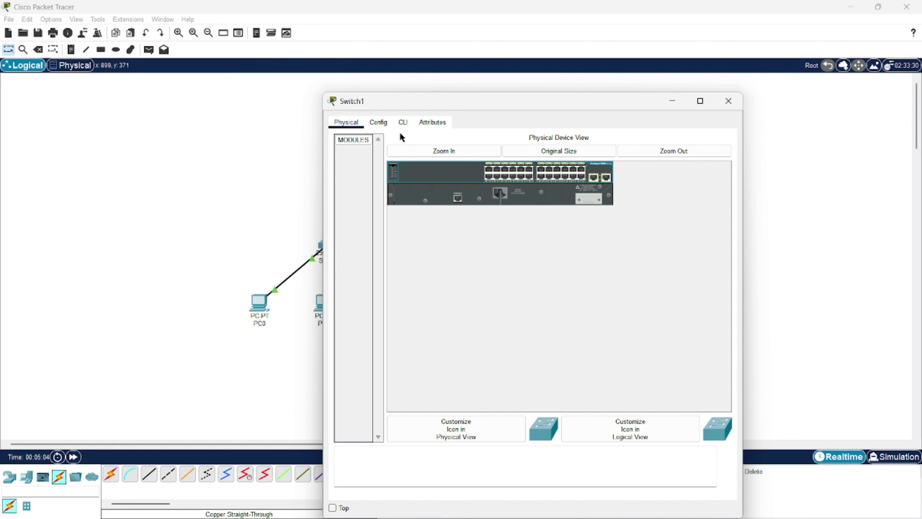
{"action": "left_click", "coordinate": [403, 123]}
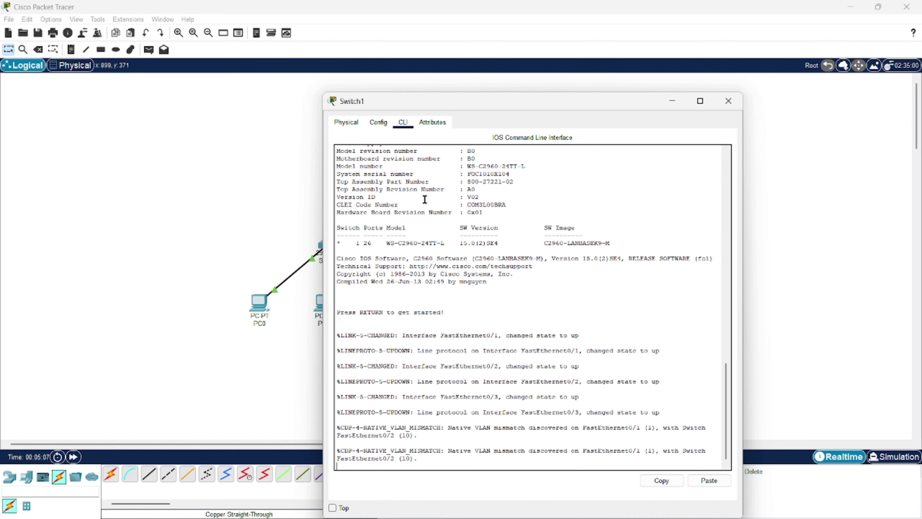
{"action": "key", "text": "Return"}
{"action": "type", "text": "enable"}
{"action": "key", "text": "Return"}
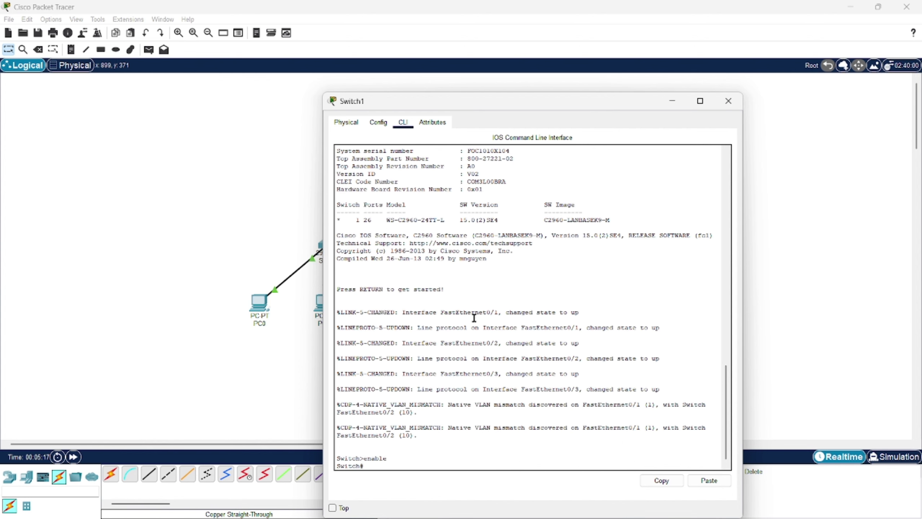
{"action": "type", "text": "vlan 10"}
{"action": "key", "text": "Return"}
{"action": "type", "text": "configure"}
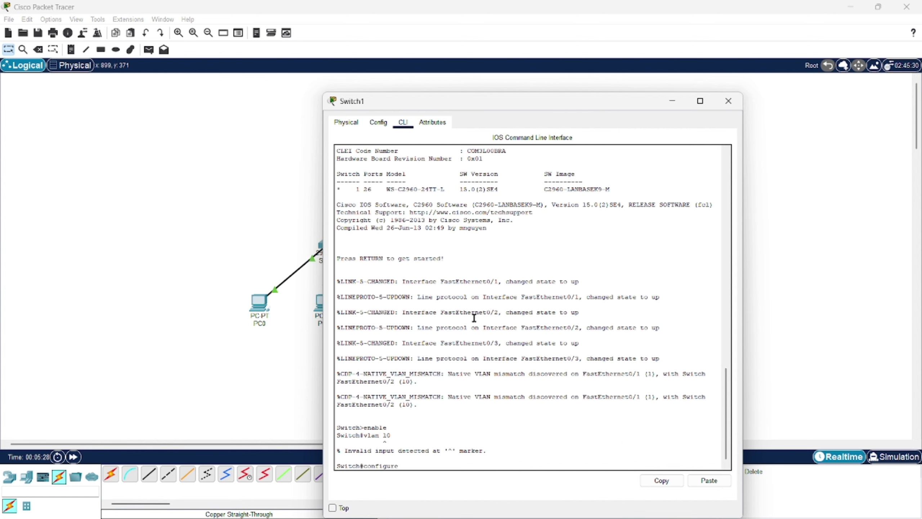
{"action": "type", "text": " terminal"}
{"action": "key", "text": "Return"}
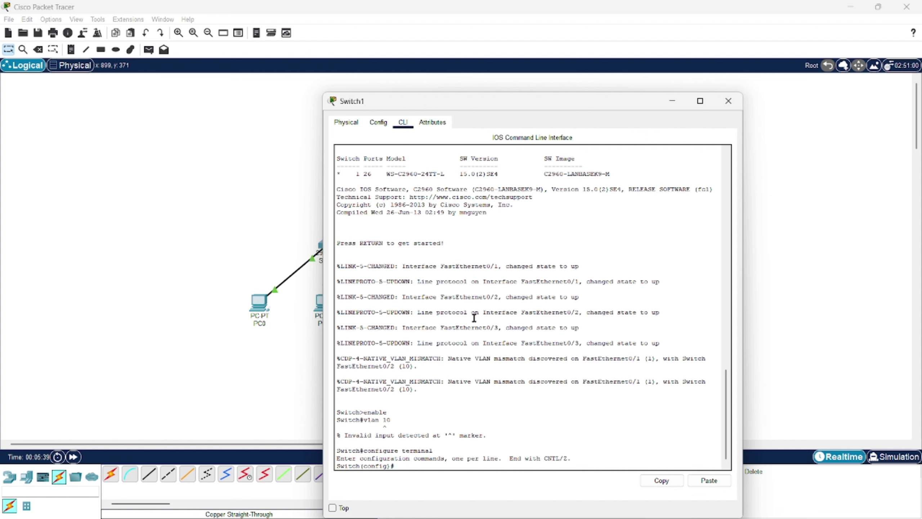
Create VLAN 10 on Switch1, name it marketing, and exit VLAN configuration
{"action": "type", "text": "vlan 10"}
{"action": "key", "text": "Return"}
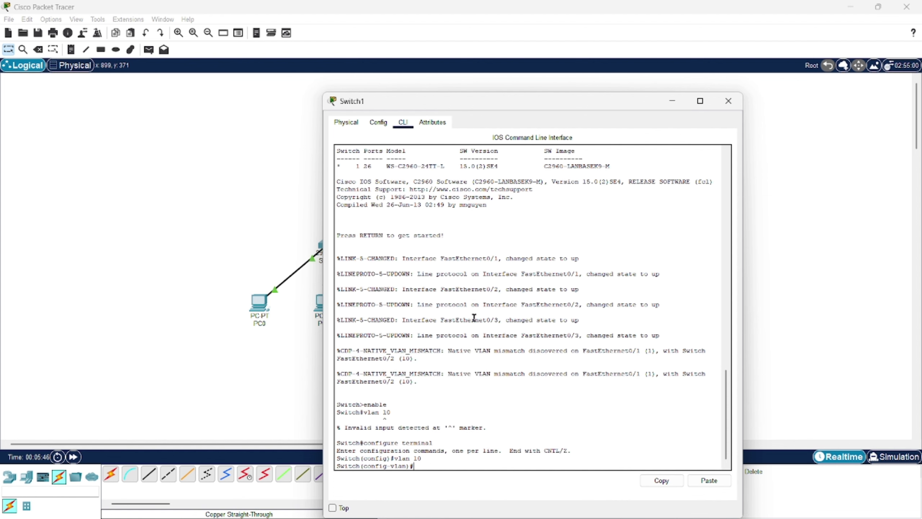
{"action": "type", "text": "name marketing"}
{"action": "key", "text": "Return"}
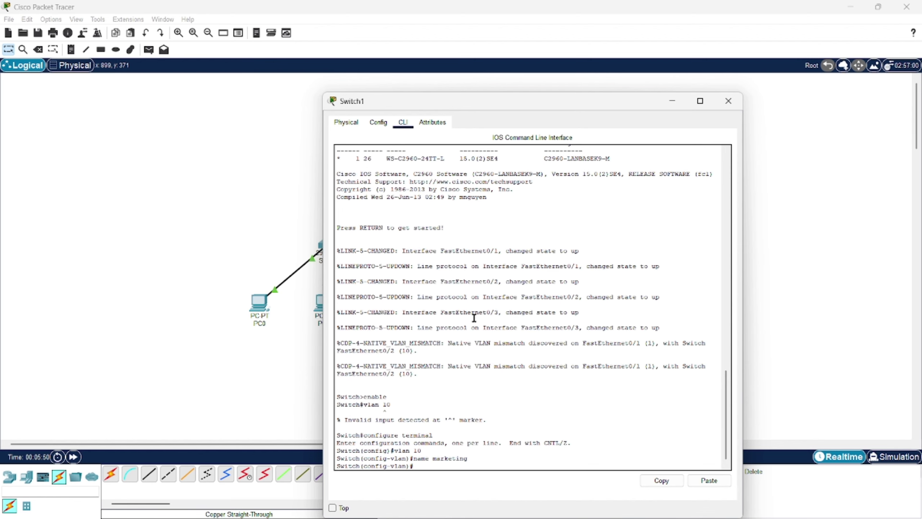
{"action": "type", "text": "it"}
{"action": "key", "text": "Return"}
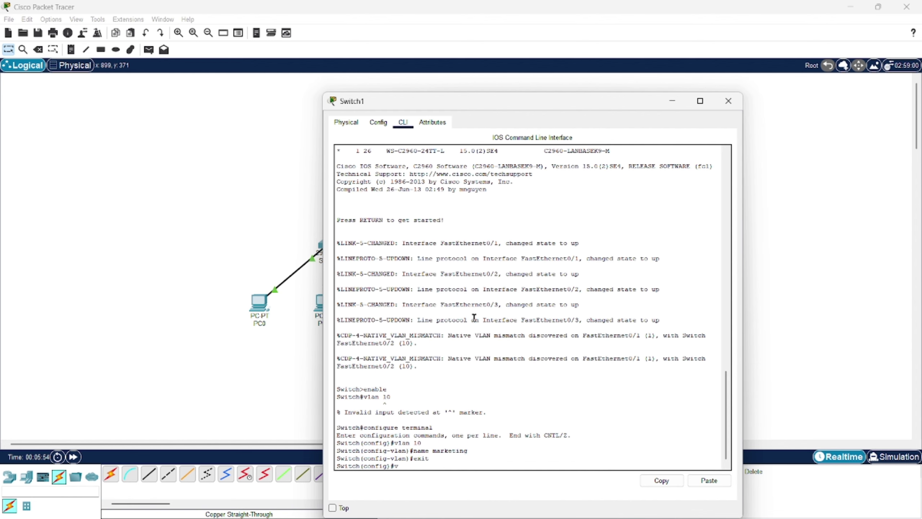
Create VLAN 20 on Switch1, name it sales, and return to global configuration mode
{"action": "type", "text": "vlan 20"}
{"action": "key", "text": "Return"}
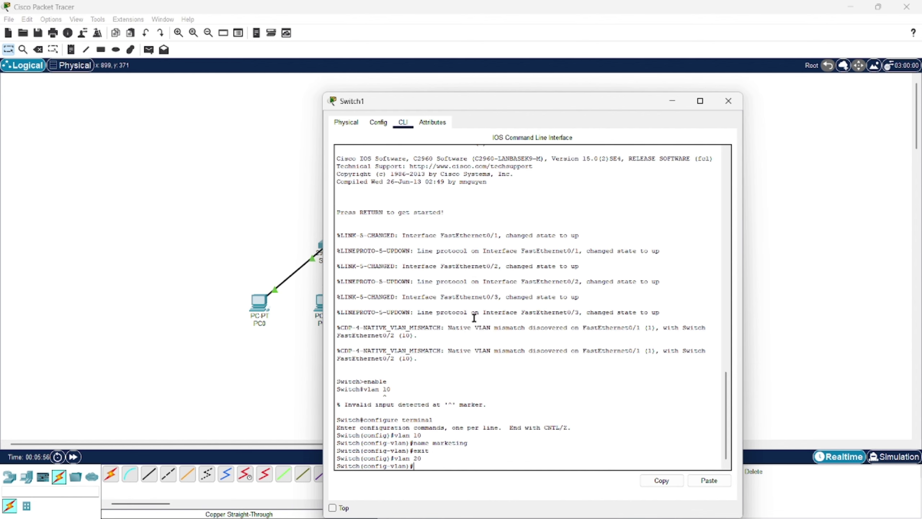
{"action": "type", "text": "name sale"}
{"action": "key", "text": "Return"}
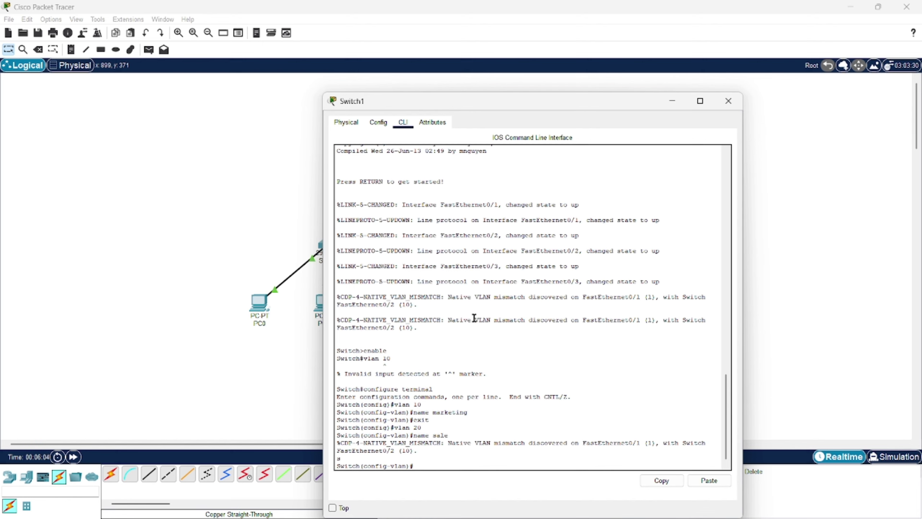
{"action": "type", "text": "name sales"}
{"action": "key", "text": "Return"}
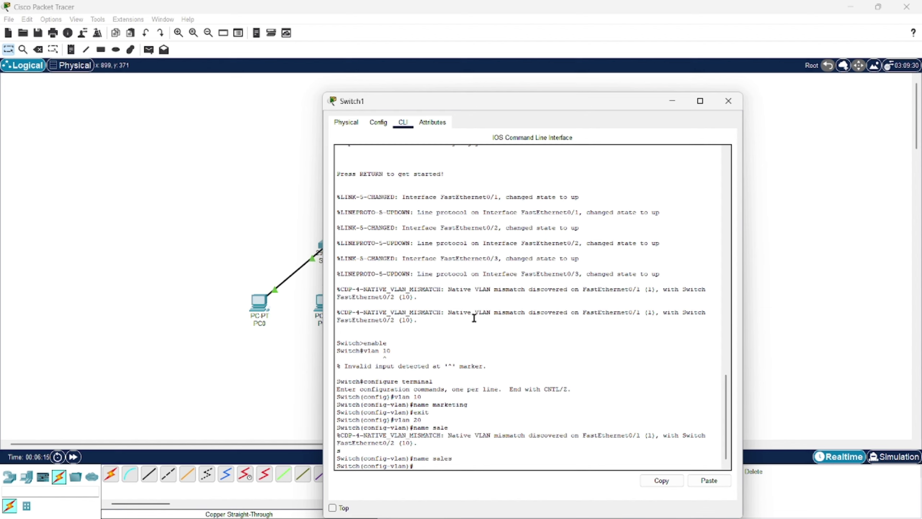
{"action": "type", "text": "exit"}
{"action": "key", "text": "Return"}
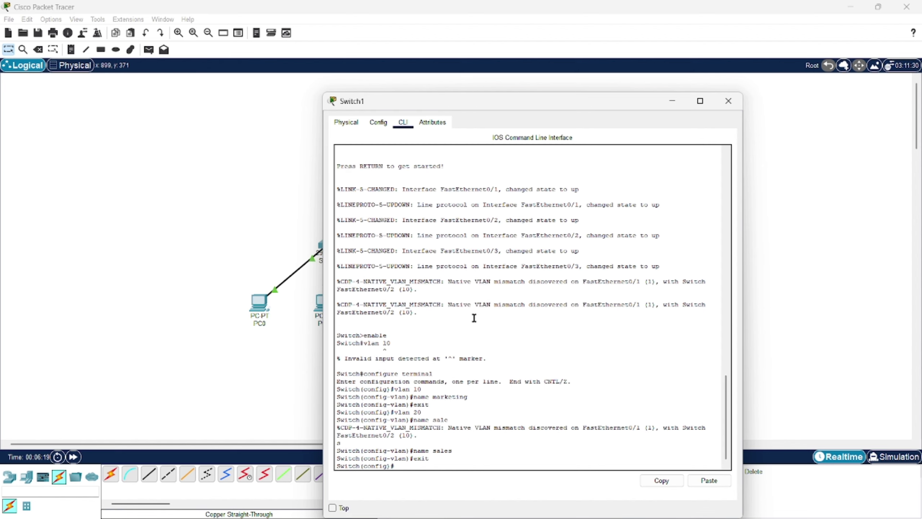
Configure Switch1's interface range fa0/1-2 as access ports in VLAN 20, and exit the range configuration
{"action": "type", "text": "inter"}
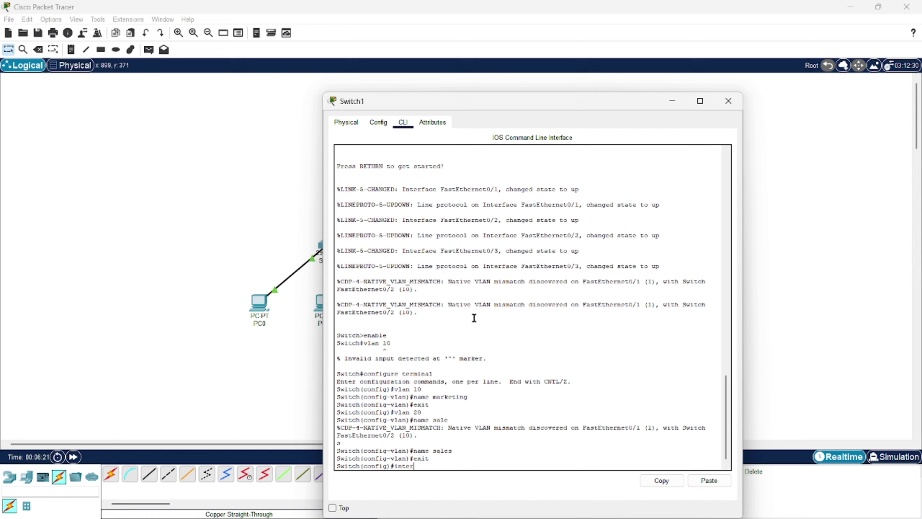
{"action": "type", "text": "face range fa0/1-2"}
{"action": "key", "text": "Return"}
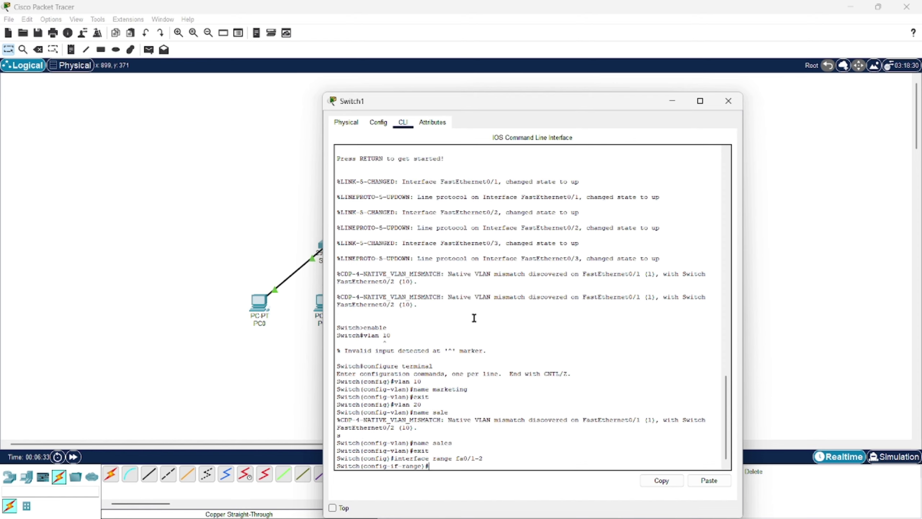
{"action": "type", "text": "switchport mode access"}
{"action": "key", "text": "Return"}
{"action": "type", "text": "switchport access vlan"}
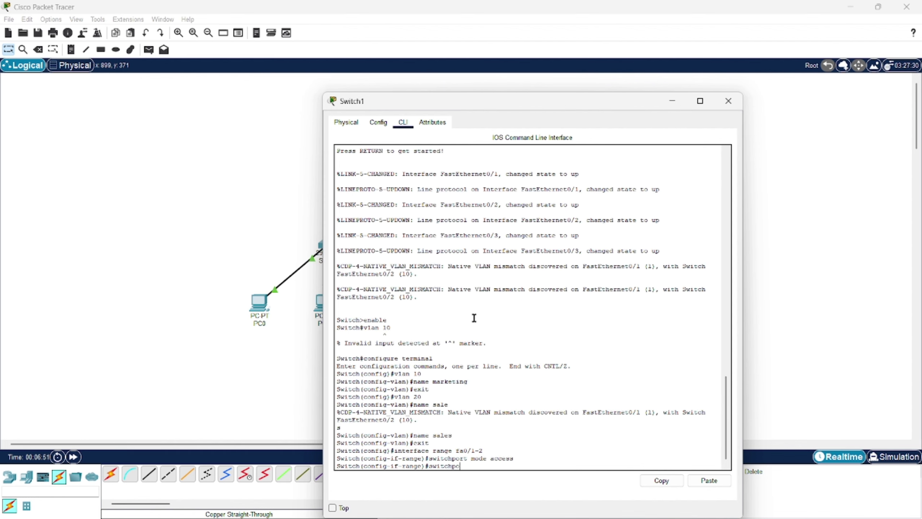
{"action": "type", "text": " 20"}
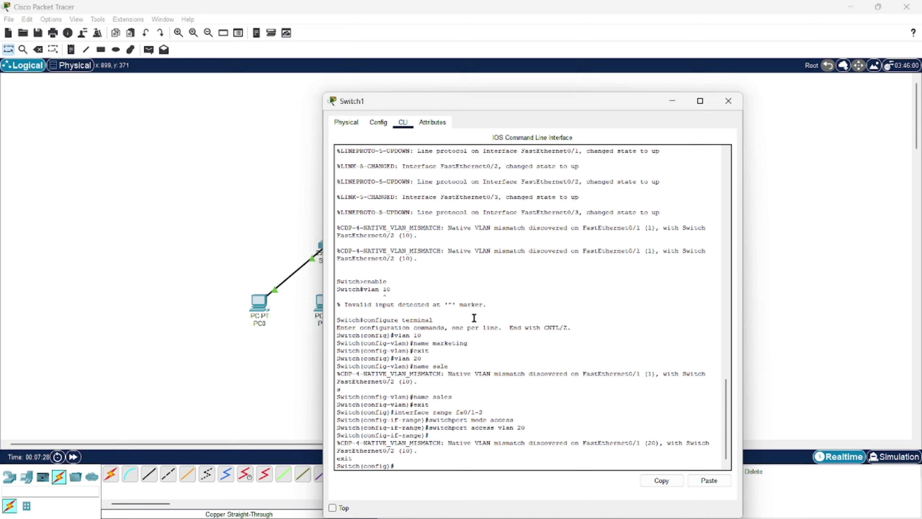
Set interface fa0/24 on Switch1 to trunk mode and try to set its trunk encapsulation to dot1q
{"action": "type", "text": "interface fa0/24"}
{"action": "key", "text": "Return"}
{"action": "type", "text": "switchport"}
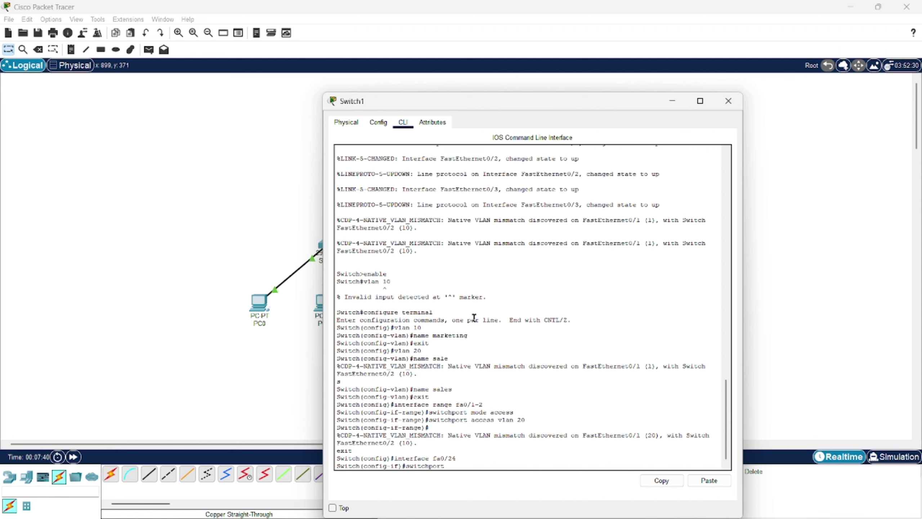
{"action": "type", "text": " mode trunk"}
{"action": "key", "text": "Return"}
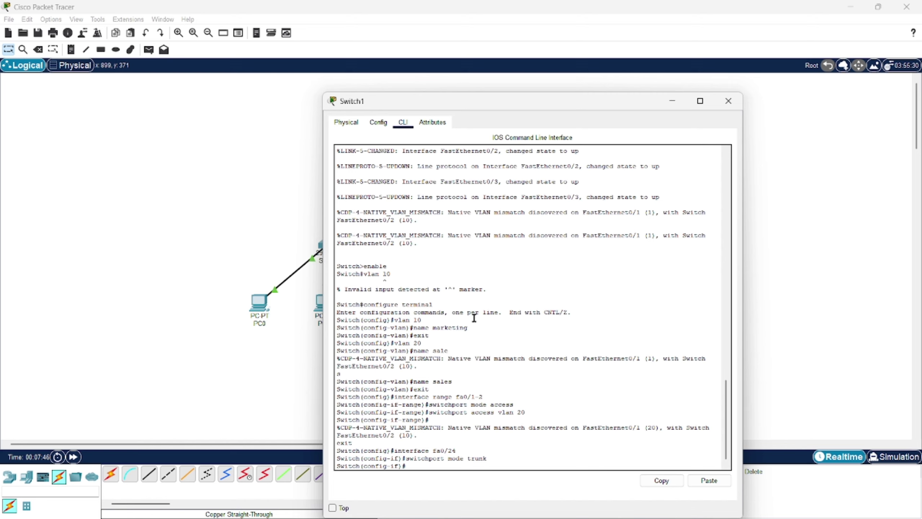
{"action": "type", "text": "switchport trunk encapsulation dot1q"}
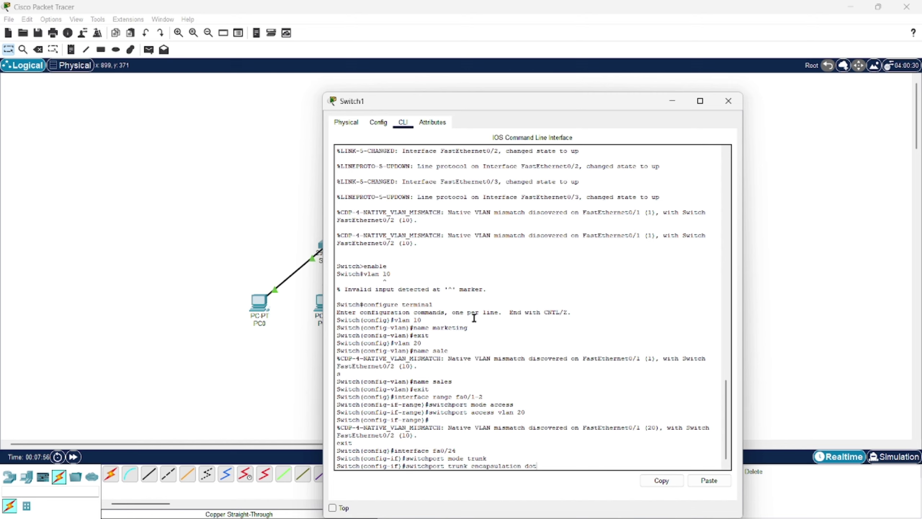
{"action": "key", "text": "Return"}
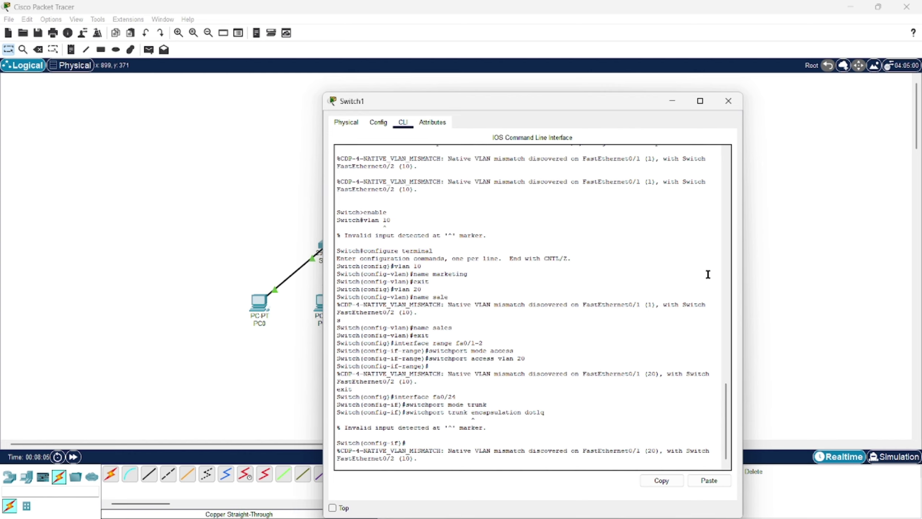
{"action": "left_click", "coordinate": [728, 101]}
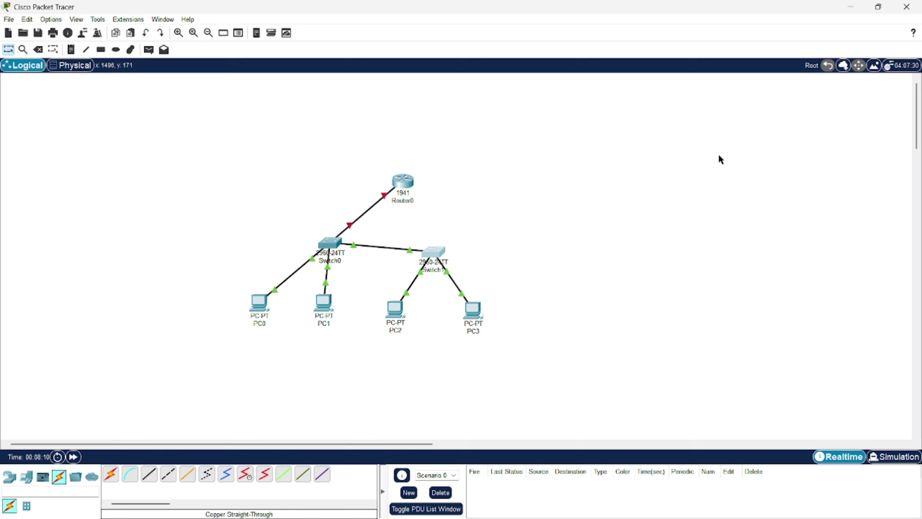
Open Router0's command line interface, decline the initial configuration dialog, and enter global configuration mode
{"action": "left_click", "coordinate": [405, 186]}
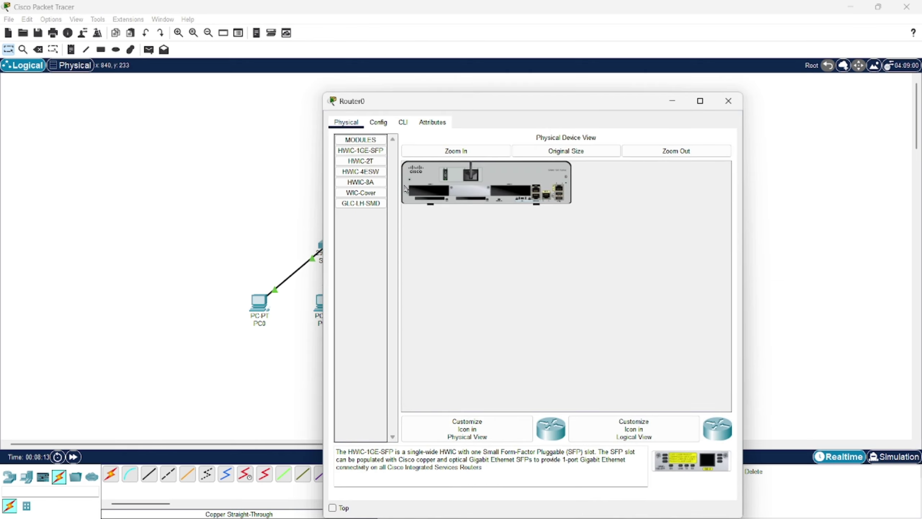
{"action": "left_click", "coordinate": [404, 123]}
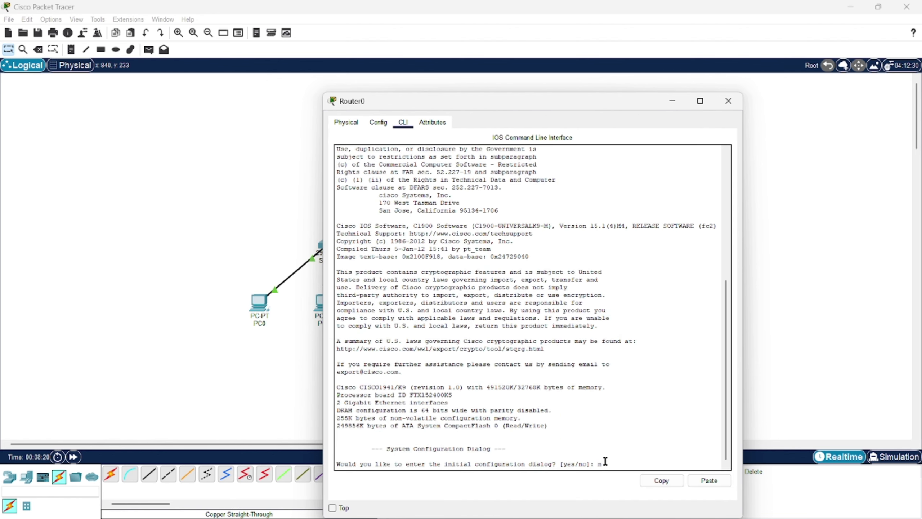
{"action": "type", "text": "no"}
{"action": "key", "text": "Return"}
{"action": "key", "text": "Return"}
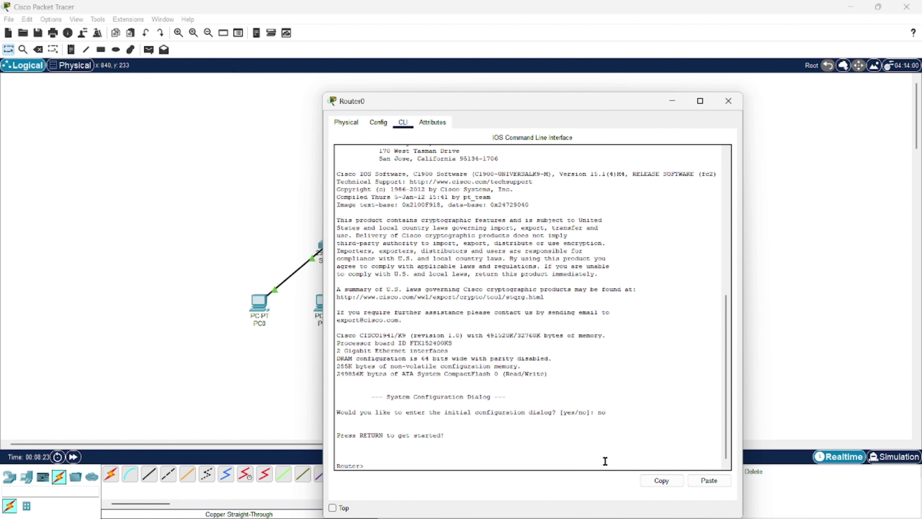
{"action": "type", "text": "enable"}
{"action": "key", "text": "Return"}
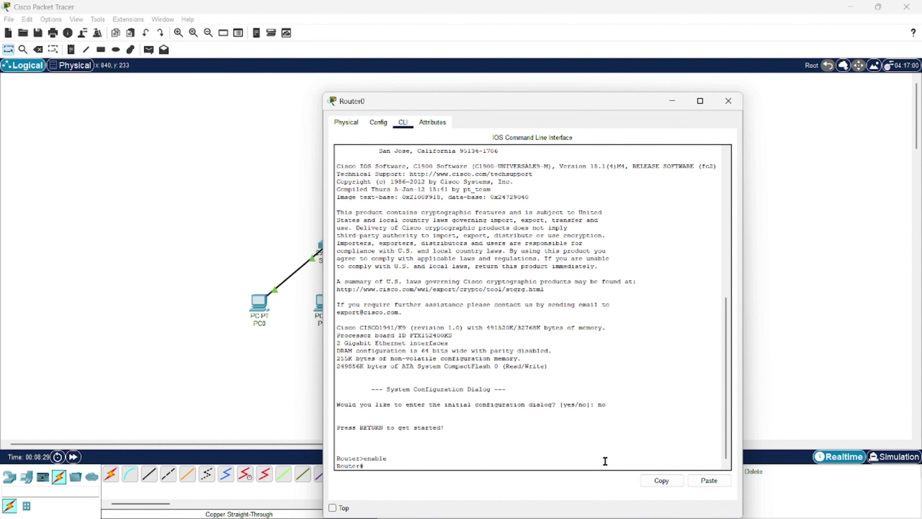
{"action": "type", "text": "configure terminal"}
{"action": "key", "text": "Return"}
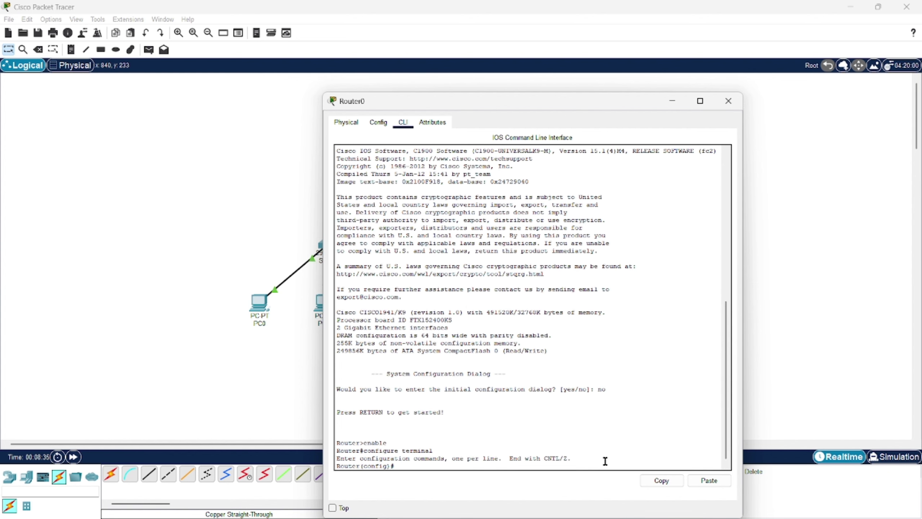
Create subinterface gig0/0.10 on Router0 and set its encapsulation to dot1Q 10
{"action": "type", "text": "interface gig/0.0.10"}
{"action": "key", "text": "Return"}
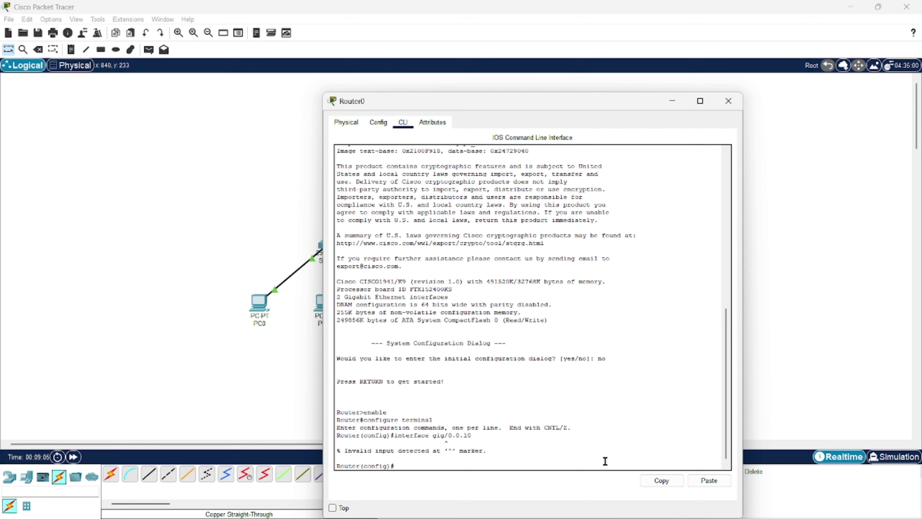
{"action": "type", "text": "interface gih"}
{"action": "key", "text": "BackSpace"}
{"action": "type", "text": "g/0/0.10"}
{"action": "key", "text": "Return"}
{"action": "type", "text": "encapsulatio"}
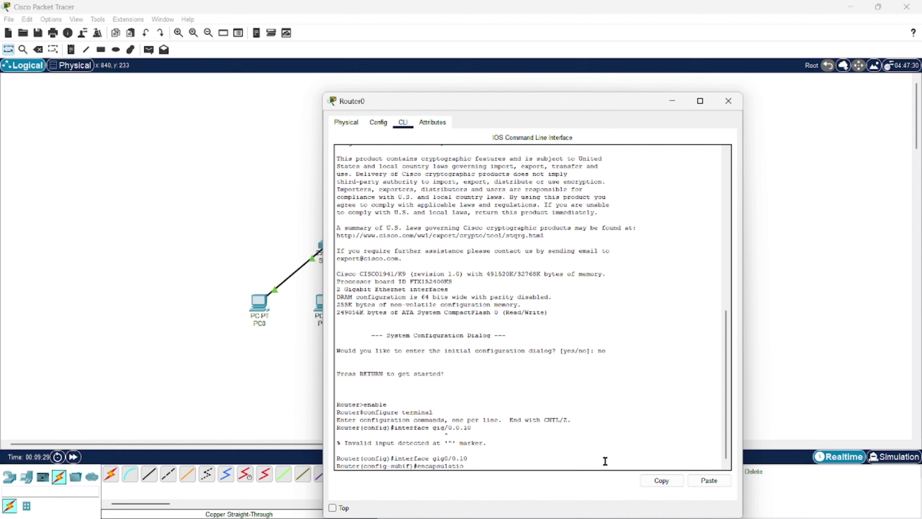
{"action": "type", "text": "n dot1Q 10"}
{"action": "key", "text": "Return"}
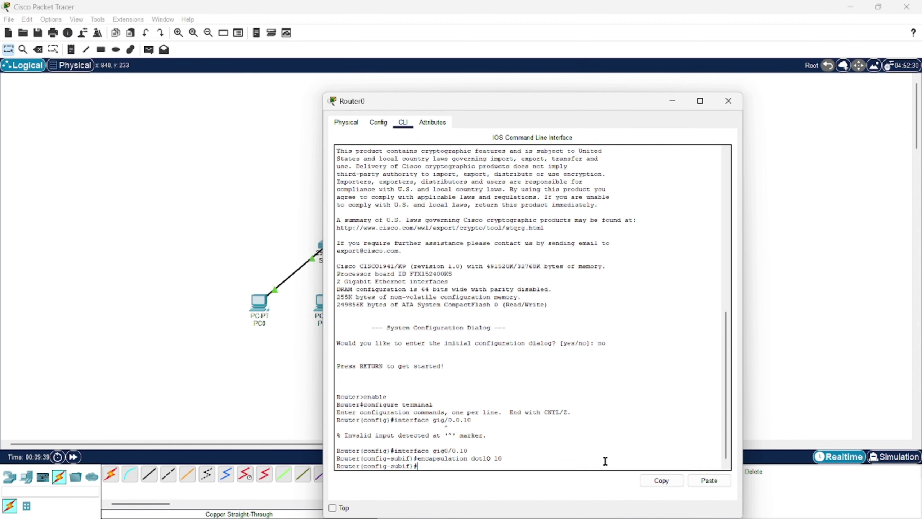
Assign IP address 192.168.10.1 with mask 255.255.255.0 to Router0's subinterface gig0/0.10, and exit the subinterface configuration
{"action": "type", "text": "ip address 192.168.10.1 255.255.255"}
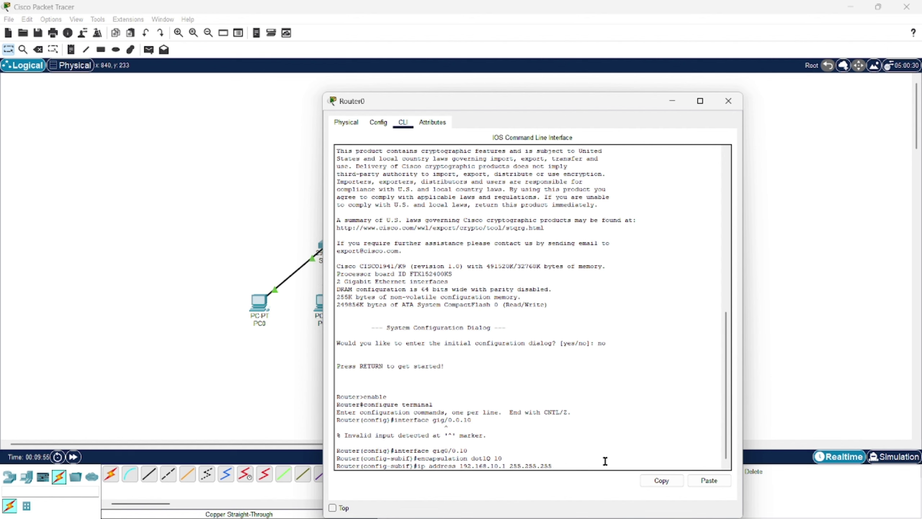
{"action": "type", "text": ".0"}
{"action": "key", "text": "Return"}
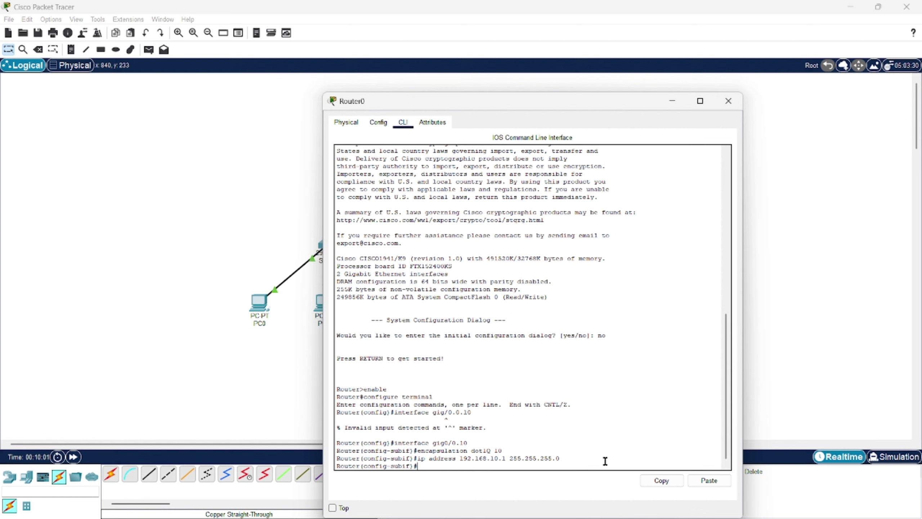
{"action": "type", "text": "exit"}
{"action": "key", "text": "Return"}
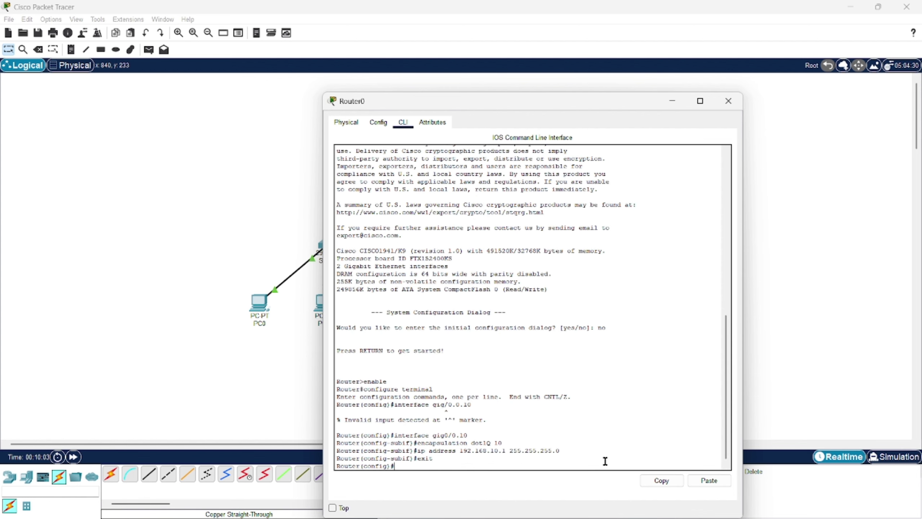
Create subinterface gig0/0.20 on Router0
{"action": "key", "text": "Up"}
{"action": "key", "text": "Up"}
{"action": "key", "text": "Up"}
{"action": "key", "text": "Up"}
{"action": "key", "text": "BackSpace"}
{"action": "key", "text": "BackSpace"}
{"action": "type", "text": "20"}
{"action": "key", "text": "Return"}
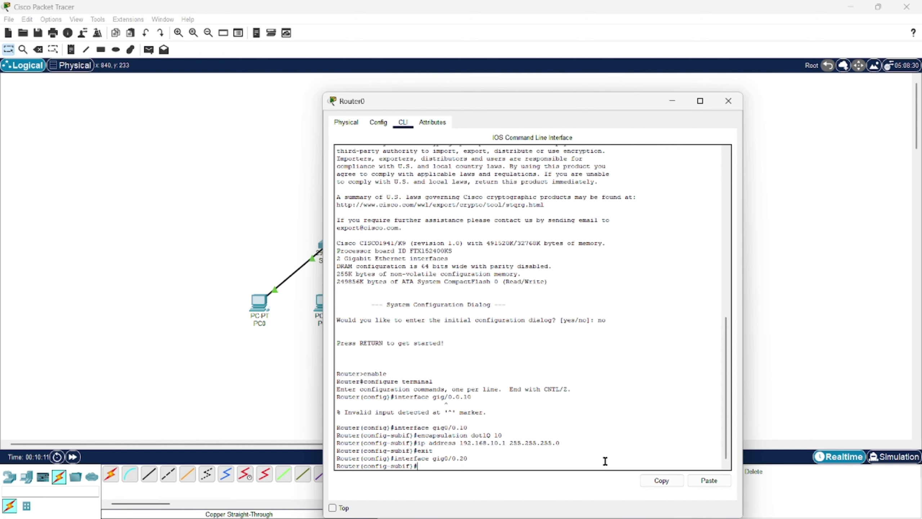
Set the encapsulation of Router0's subinterface gig0/0.20 to dot1Q 20
{"action": "key", "text": "Up"}
{"action": "key", "text": "Up"}
{"action": "key", "text": "Up"}
{"action": "key", "text": "Up"}
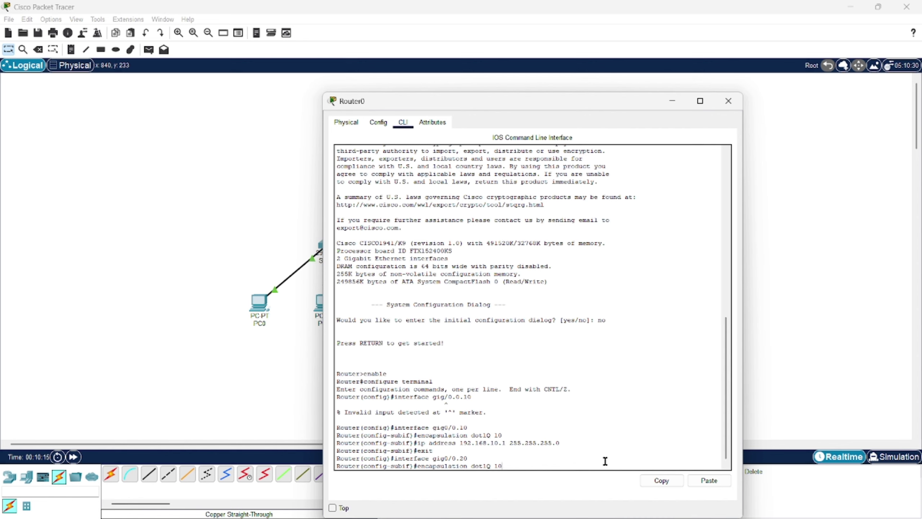
{"action": "key", "text": "BackSpace"}
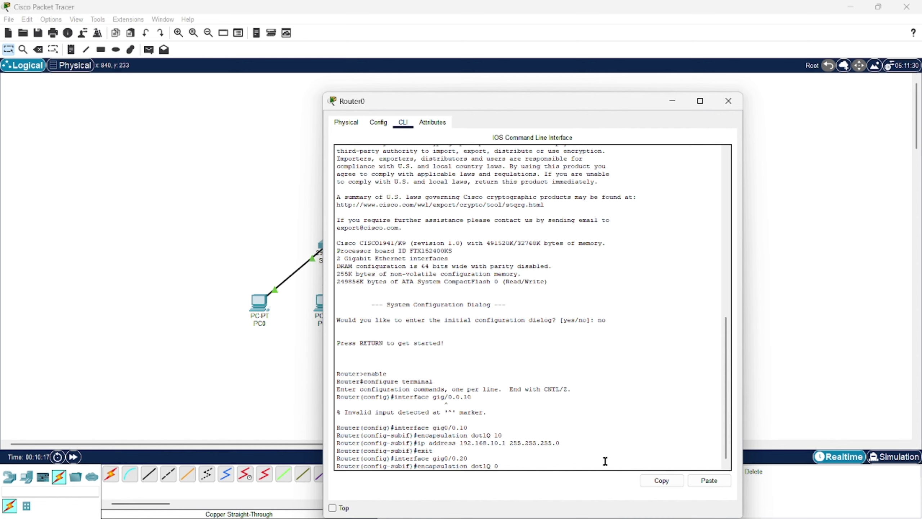
{"action": "type", "text": "2"}
{"action": "key", "text": "Return"}
Assign IP address 192.168.20.1 with mask 255.255.255.0 to subinterface gig0/0.20, and close Router0's window
{"action": "key", "text": "Up"}
{"action": "key", "text": "Up"}
{"action": "key", "text": "Up"}
{"action": "key", "text": "Up"}
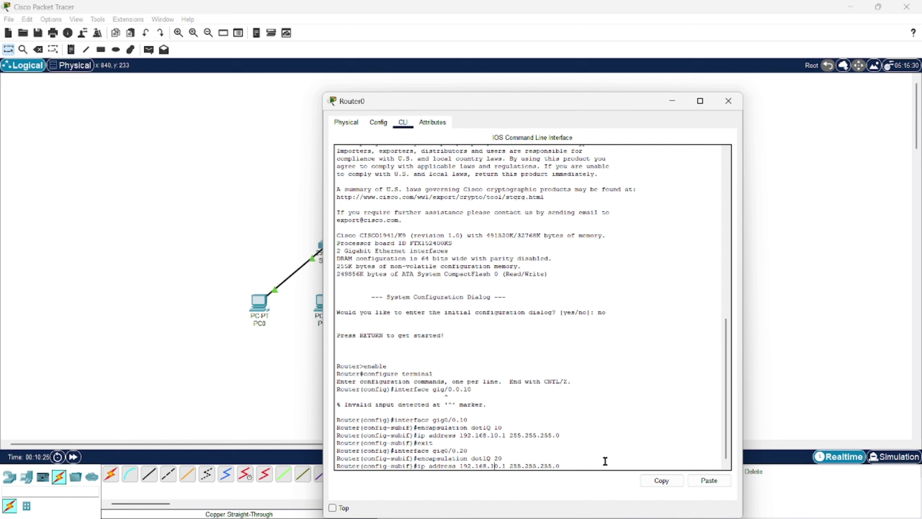
{"action": "key", "text": "BackSpace"}
{"action": "type", "text": "2"}
{"action": "key", "text": "Return"}
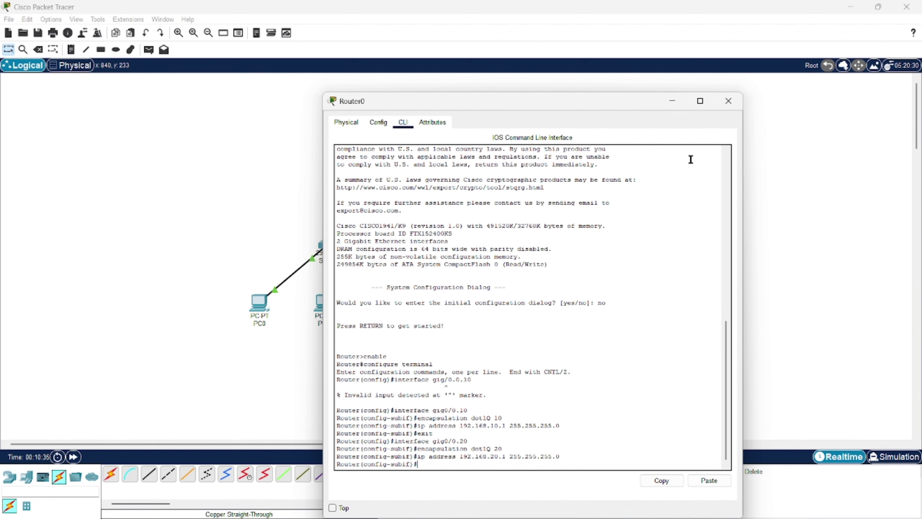
{"action": "left_click", "coordinate": [728, 101]}
Open PC0's IP configuration and set its static IPv4 address to 192.168.10.2 with subnet mask 255.255.255.0
{"action": "left_click", "coordinate": [257, 301]}
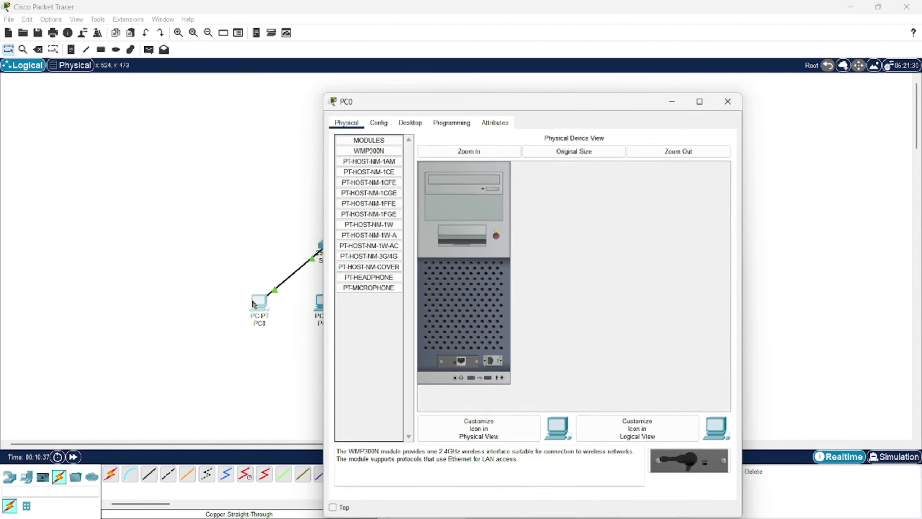
{"action": "left_click", "coordinate": [428, 126]}
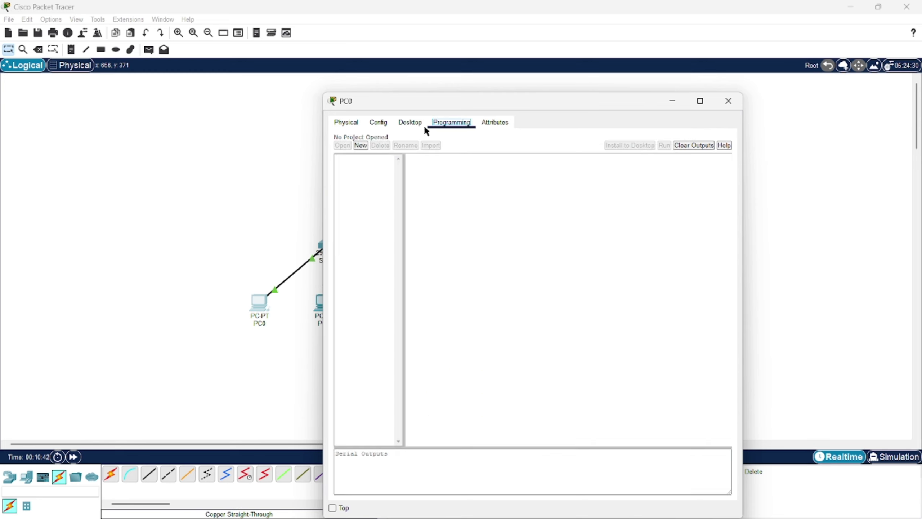
{"action": "left_click", "coordinate": [411, 124]}
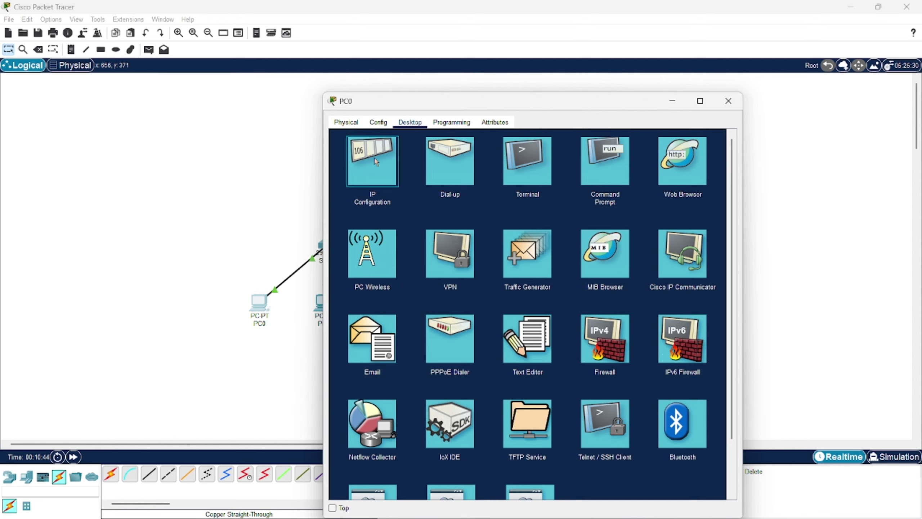
{"action": "left_click", "coordinate": [374, 158]}
{"action": "left_click", "coordinate": [487, 191]}
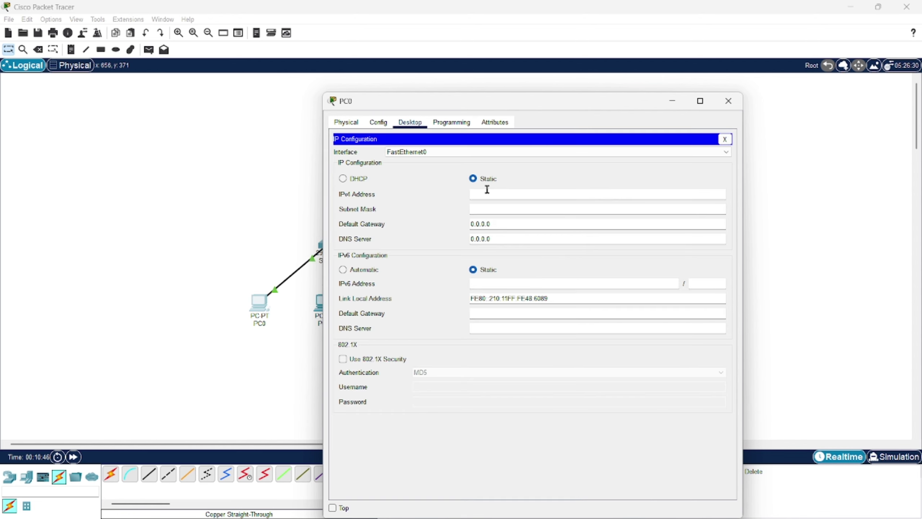
{"action": "type", "text": "192.168.10.2"}
{"action": "double_click", "coordinate": [469, 197]}
{"action": "key", "text": "ctrl+c"}
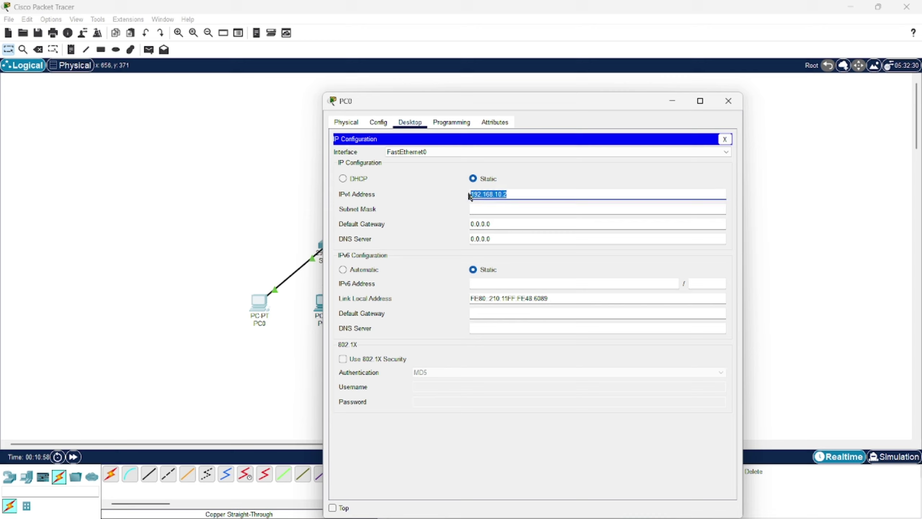
{"action": "left_click", "coordinate": [487, 214]}
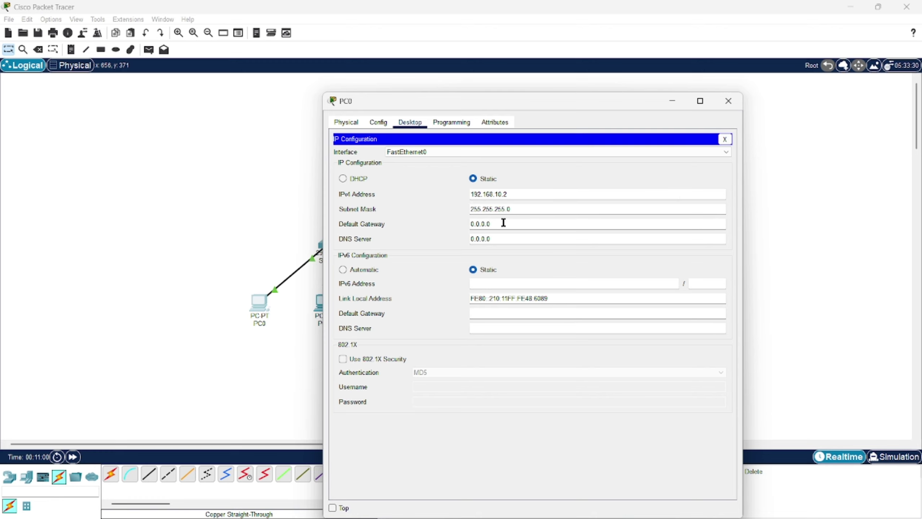
{"action": "left_click_drag", "start_coordinate": [510, 226], "coordinate": [470, 225]}
{"action": "type", "text": "192.168.10.1"}
{"action": "key", "text": "BackSpace"}
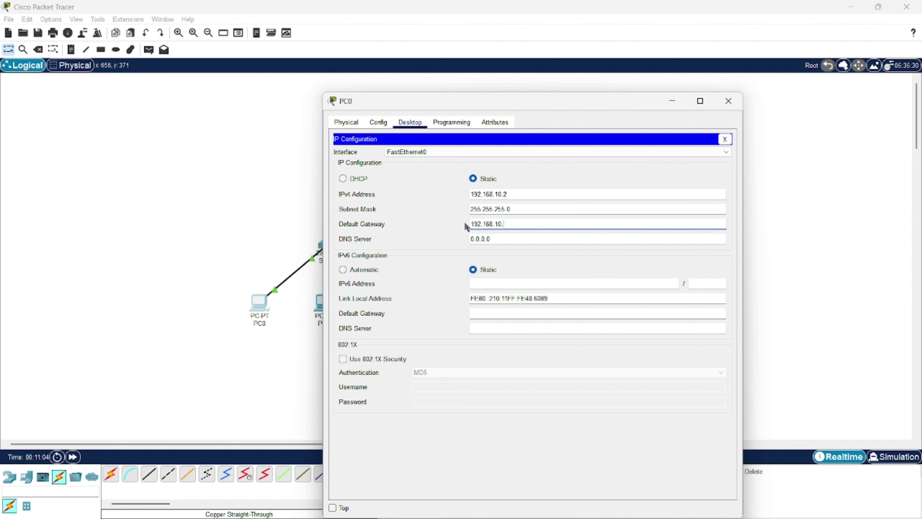
{"action": "key", "text": "Escape"}
{"action": "left_click", "coordinate": [498, 272]}
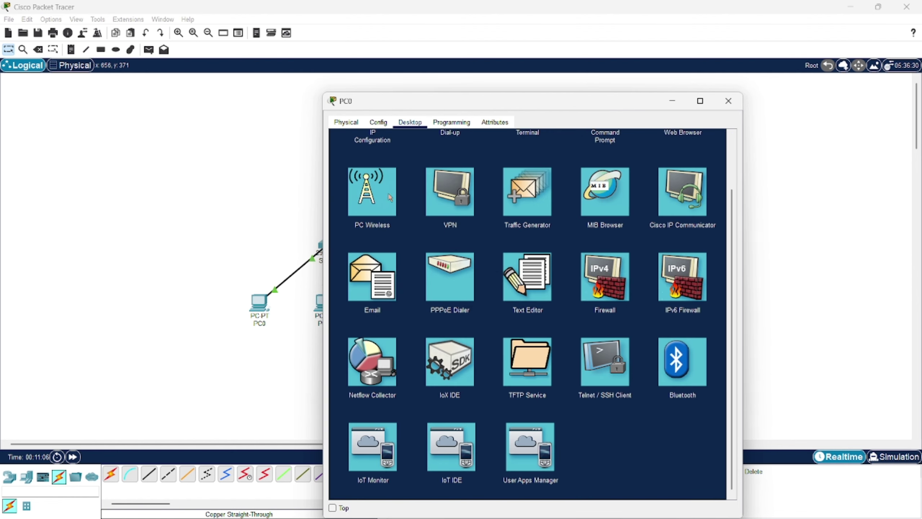
{"action": "left_click", "coordinate": [363, 176]}
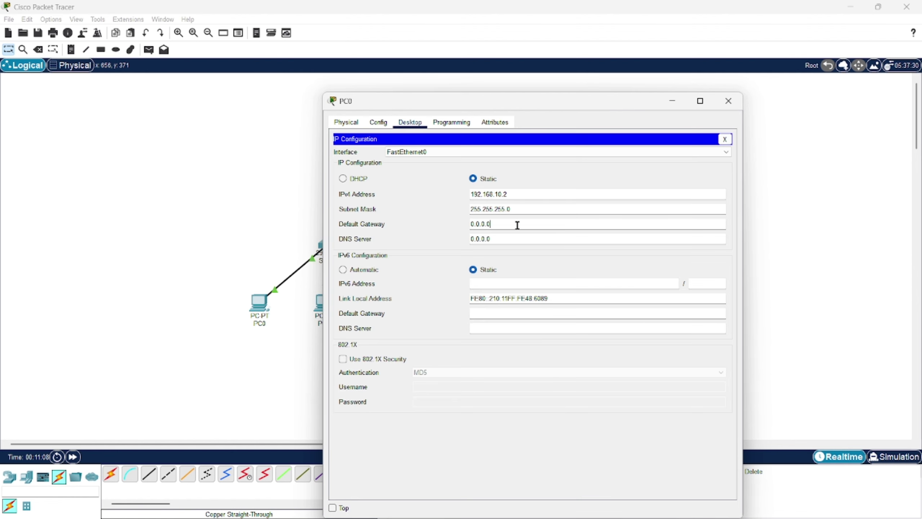
Set PC0's default gateway to 192.168.10.1 and close its window
{"action": "left_click_drag", "start_coordinate": [487, 224], "coordinate": [436, 230]}
{"action": "left_click_drag", "start_coordinate": [498, 224], "coordinate": [436, 219]}
{"action": "key", "text": "ctrl+v"}
{"action": "key", "text": "BackSpace"}
{"action": "type", "text": "1"}
{"action": "left_click", "coordinate": [728, 100]}
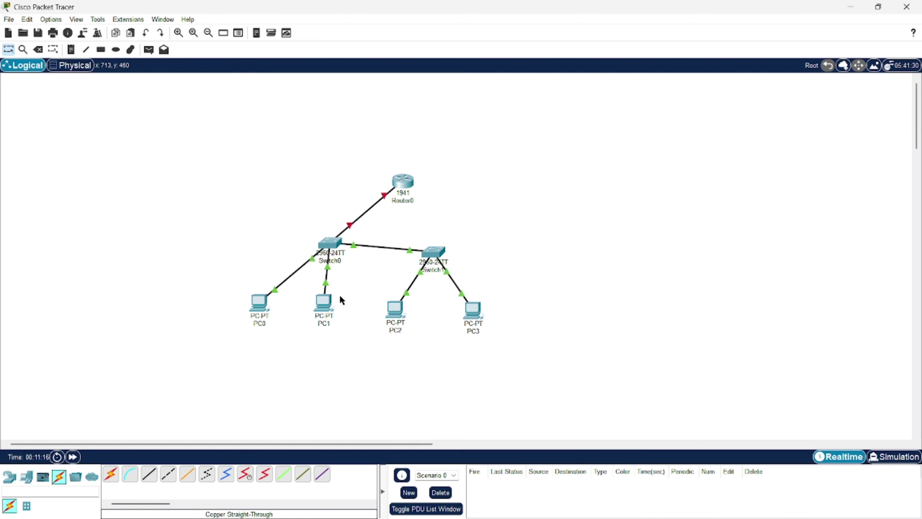
Open PC1's IP configuration and set its IPv4 address to 192.168.10.3 with subnet mask 255.255.255.0
{"action": "left_click", "coordinate": [323, 301]}
{"action": "left_click", "coordinate": [406, 142]}
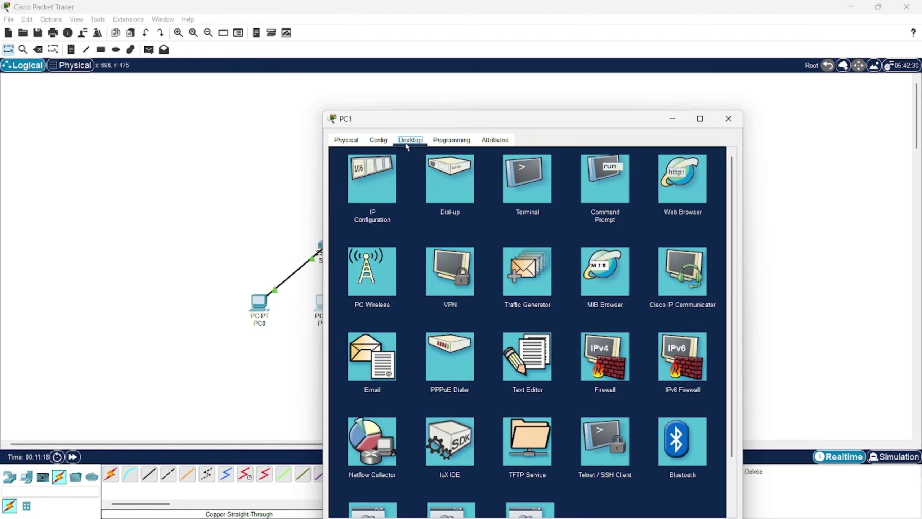
{"action": "left_click", "coordinate": [398, 170]}
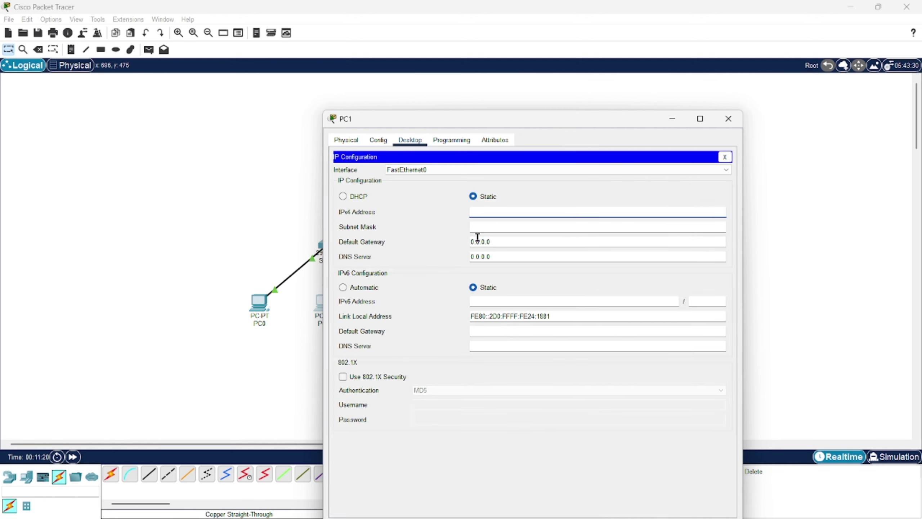
{"action": "type", "text": "192.168.10.2"}
{"action": "key", "text": "BackSpace"}
{"action": "type", "text": "3"}
{"action": "key", "text": "Tab"}
Set PC1's default gateway to 192.168.10.1 and close its window
{"action": "key", "text": "Tab"}
{"action": "type", "text": "192.168.10.2"}
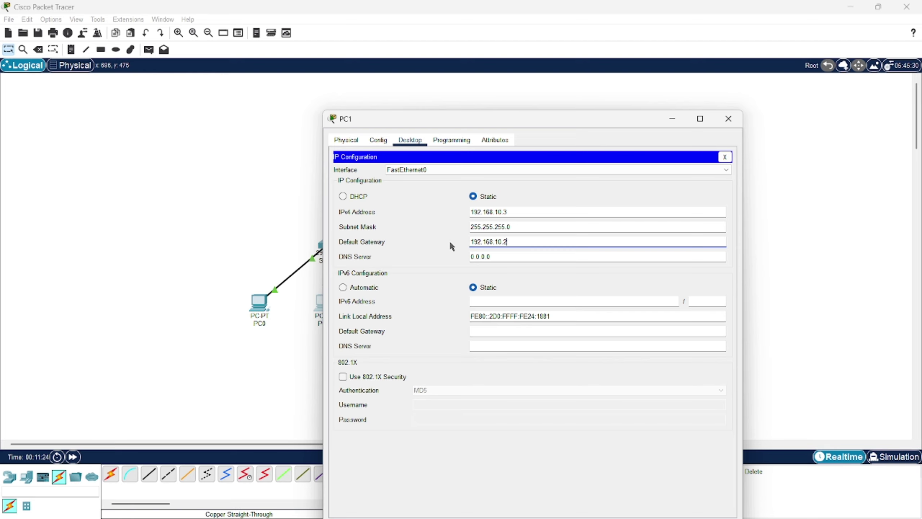
{"action": "key", "text": "BackSpace"}
{"action": "type", "text": "1"}
{"action": "left_click", "coordinate": [728, 119]}
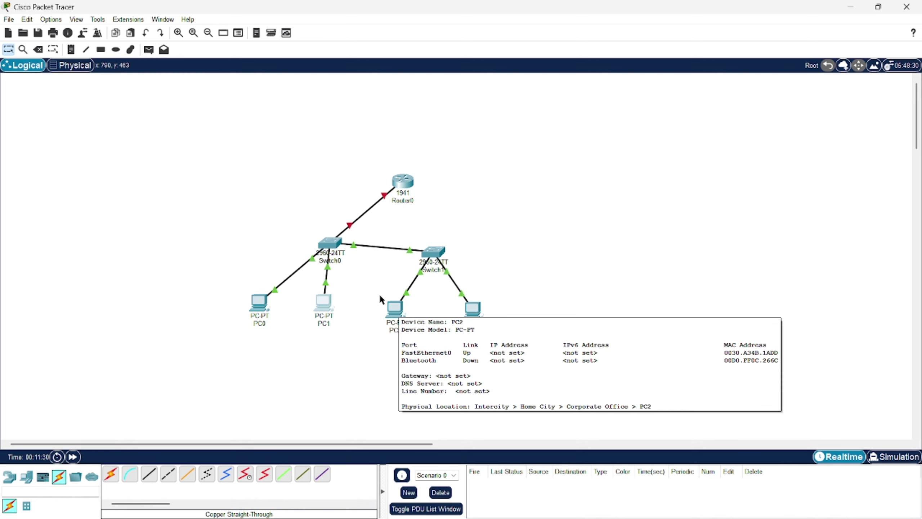
Open PC2's IP configuration and set its IPv4 address to 192.168.20.2 with subnet mask 255.255.255.0
{"action": "left_click", "coordinate": [403, 311]}
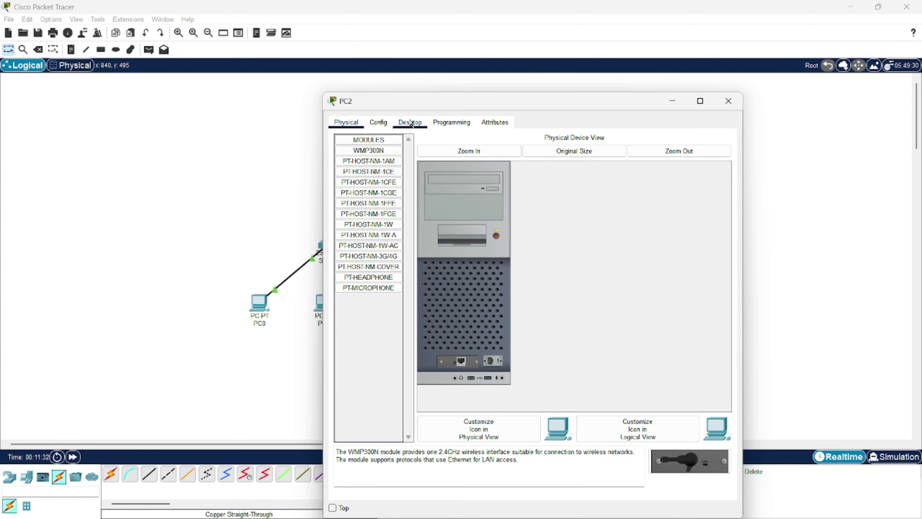
{"action": "left_click", "coordinate": [403, 122]}
{"action": "left_click", "coordinate": [377, 168]}
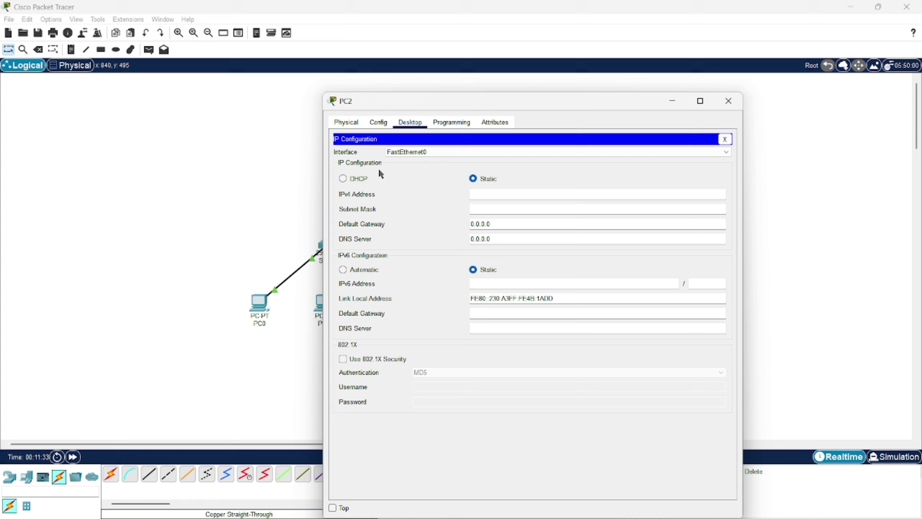
{"action": "left_click", "coordinate": [481, 195]}
{"action": "type", "text": "192.168.10.2"}
{"action": "key", "text": "Left"}
{"action": "key", "text": "Left"}
{"action": "key", "text": "Left"}
{"action": "key", "text": "BackSpace"}
{"action": "type", "text": "2"}
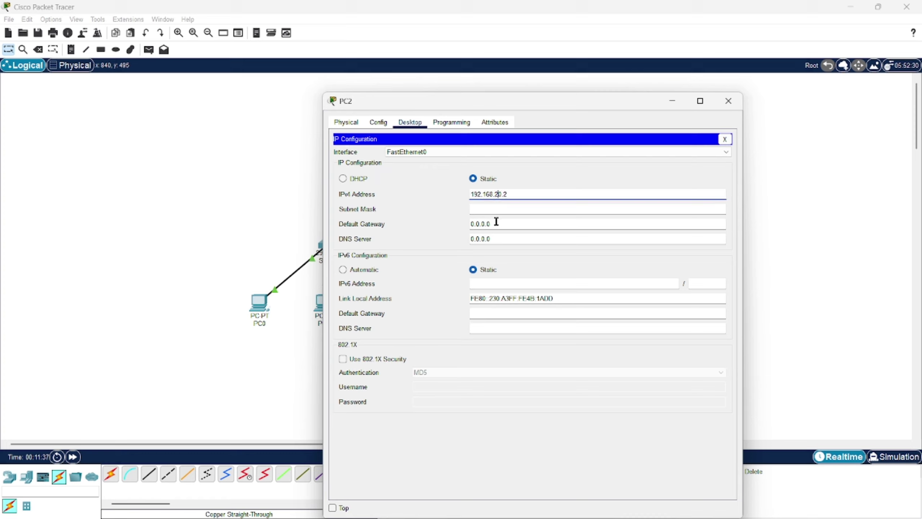
{"action": "key", "text": "ctrl+a"}
{"action": "key", "text": "Tab"}
Set PC2's default gateway to 192.168.20.1 and close its window
{"action": "key", "text": "Tab"}
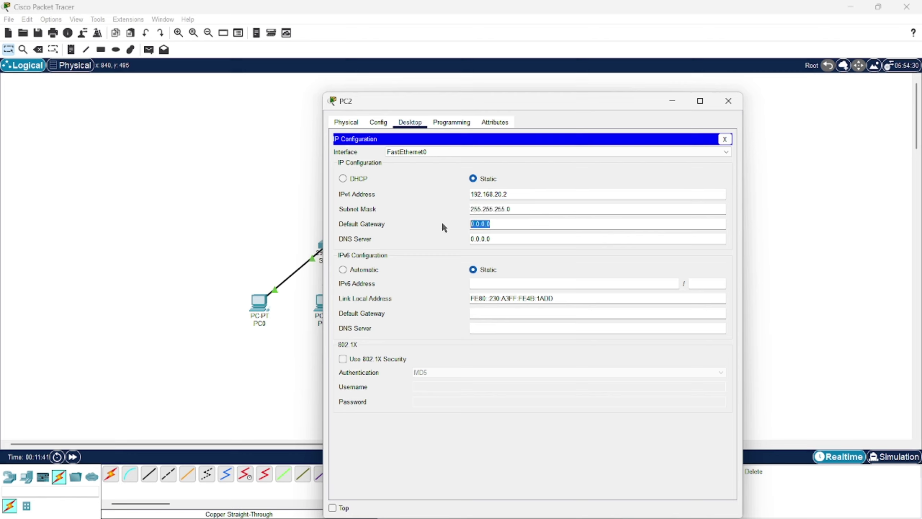
{"action": "type", "text": "192.168.20.1"}
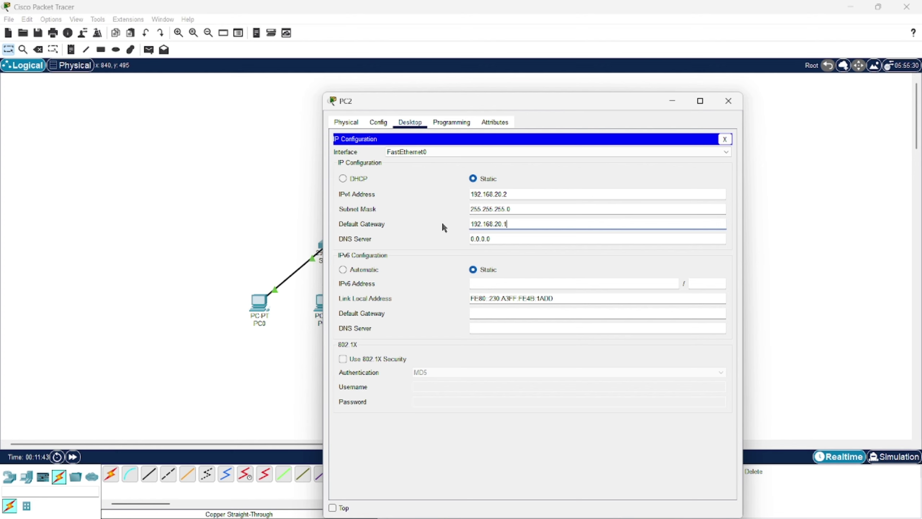
{"action": "left_click", "coordinate": [728, 101]}
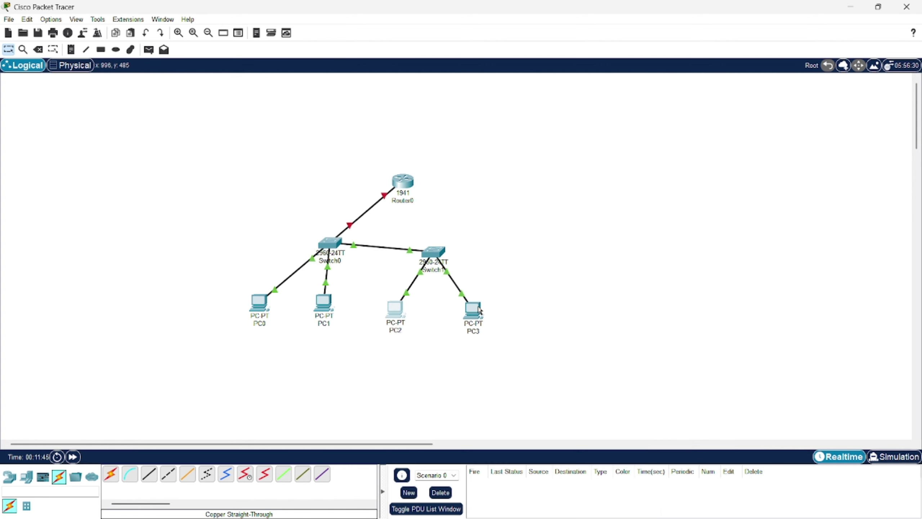
Open PC3's IP configuration and set its IPv4 address to 192.168.20.3 with subnet mask 255.255.255.0
{"action": "left_click", "coordinate": [478, 307]}
{"action": "left_click", "coordinate": [411, 125]}
{"action": "left_click", "coordinate": [397, 156]}
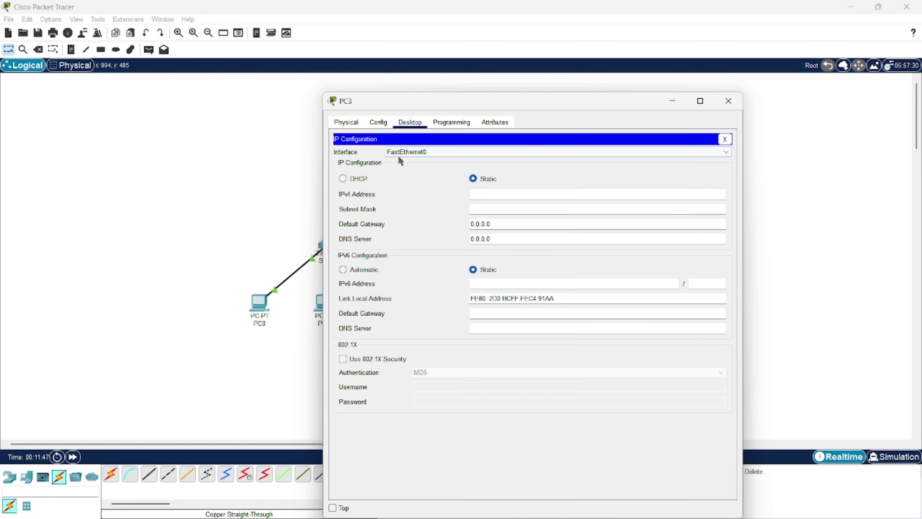
{"action": "left_click", "coordinate": [495, 197]}
{"action": "type", "text": "192.168.20.2"}
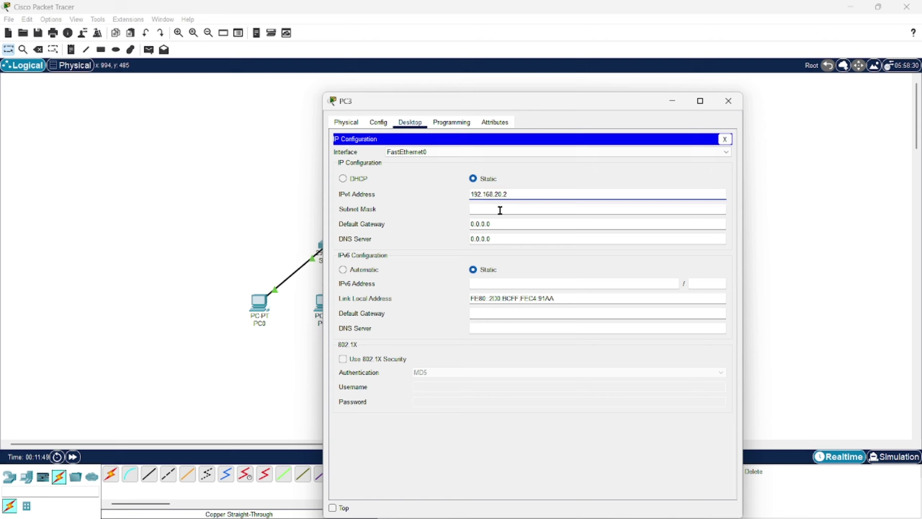
{"action": "key", "text": "BackSpace"}
{"action": "type", "text": "3"}
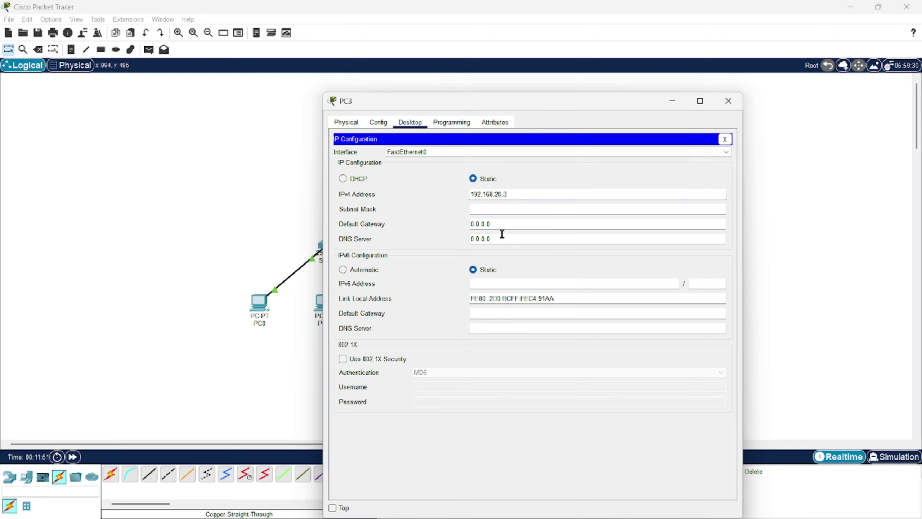
{"action": "key", "text": "Tab"}
Set PC3's default gateway to 192.168.20.1 and close its window
{"action": "key", "text": "Tab"}
{"action": "type", "text": "192.168.20.2"}
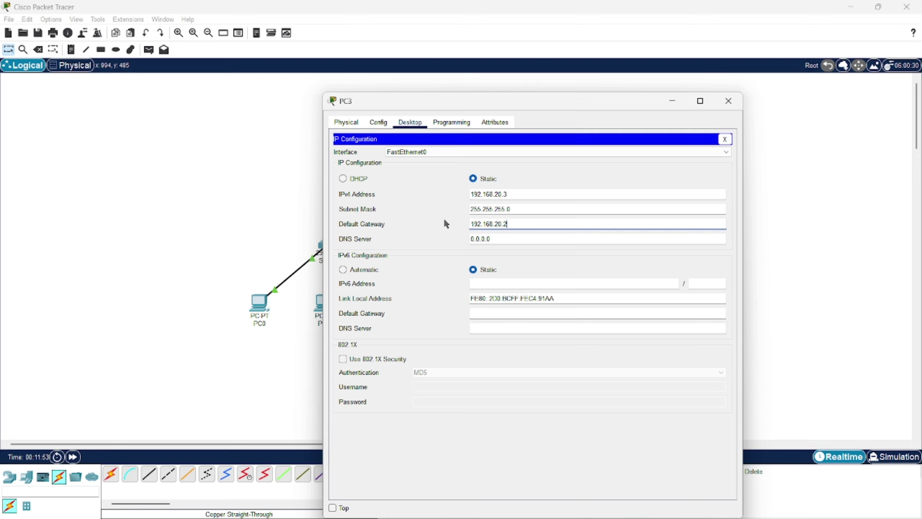
{"action": "key", "text": "BackSpace"}
{"action": "type", "text": "1"}
{"action": "left_click", "coordinate": [729, 101]}
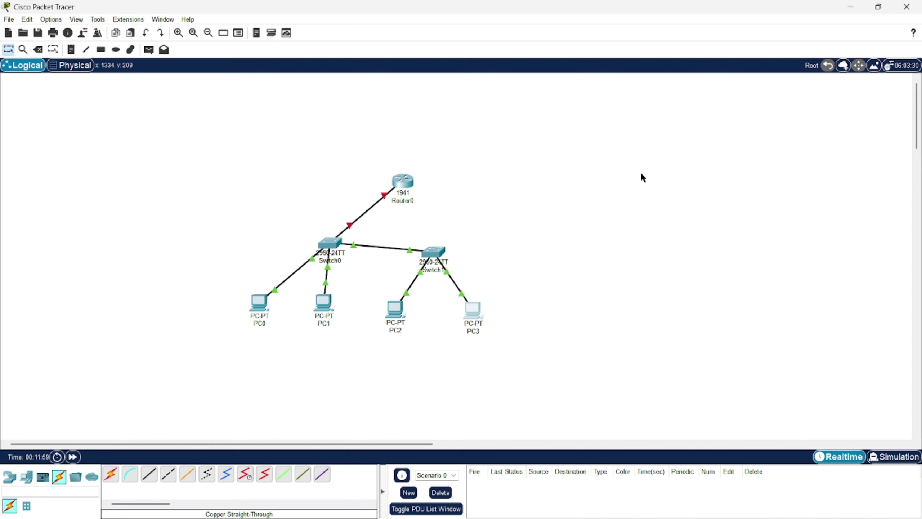
Open PC0's command prompt and ping PC1 at 192.168.10.3
{"action": "left_click", "coordinate": [259, 301]}
{"action": "left_click", "coordinate": [595, 160]}
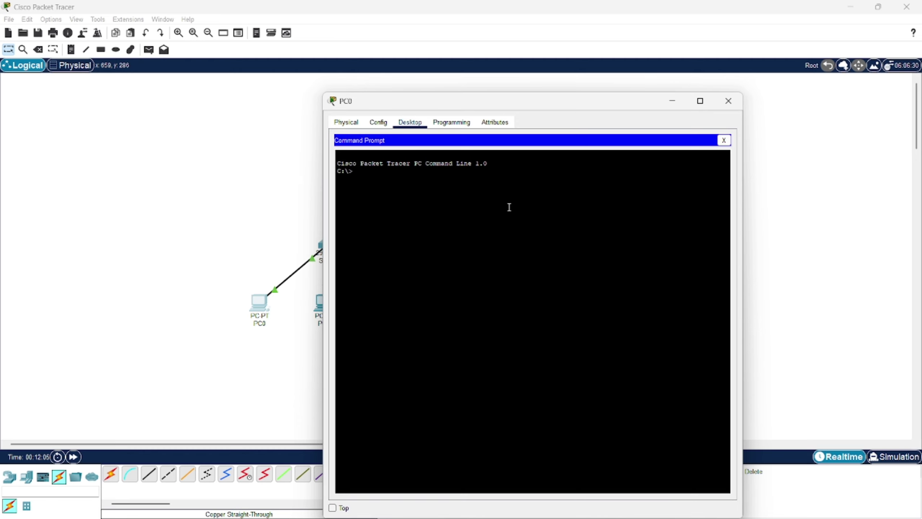
{"action": "type", "text": "ping 192.168"}
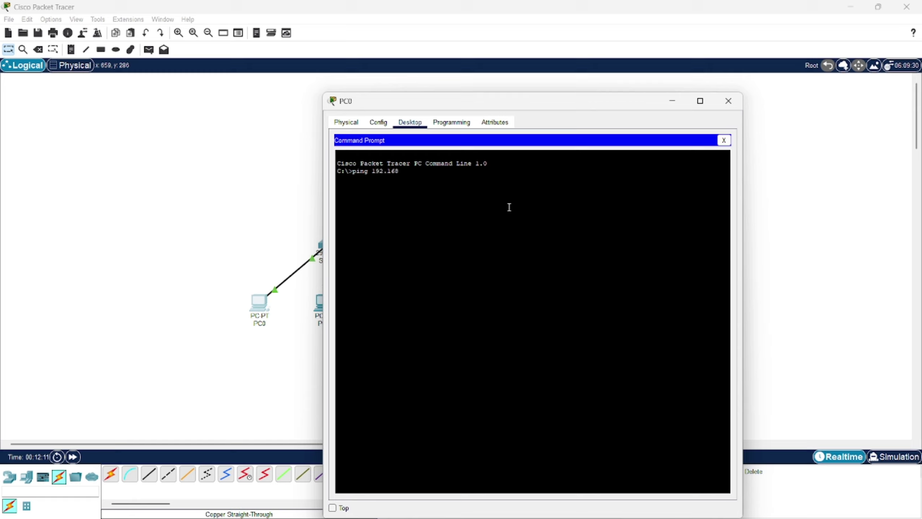
{"action": "type", "text": ".10.3"}
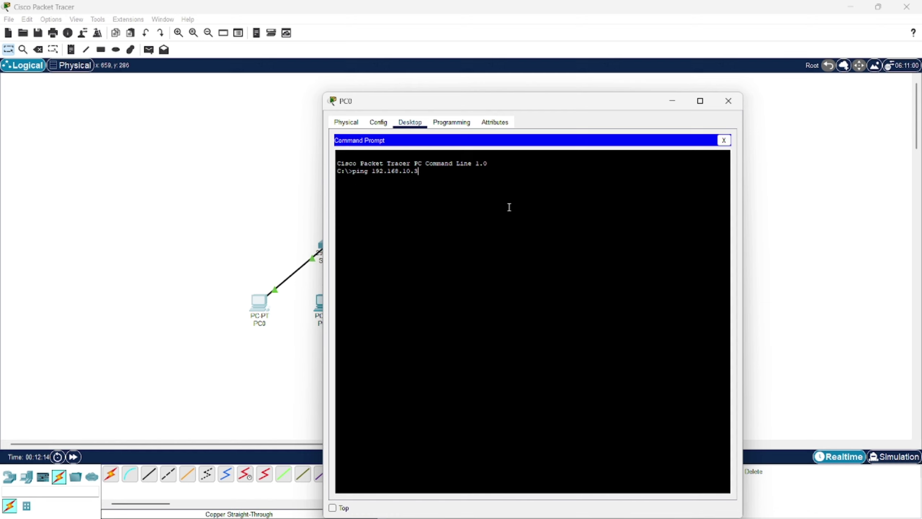
{"action": "key", "text": "Return"}
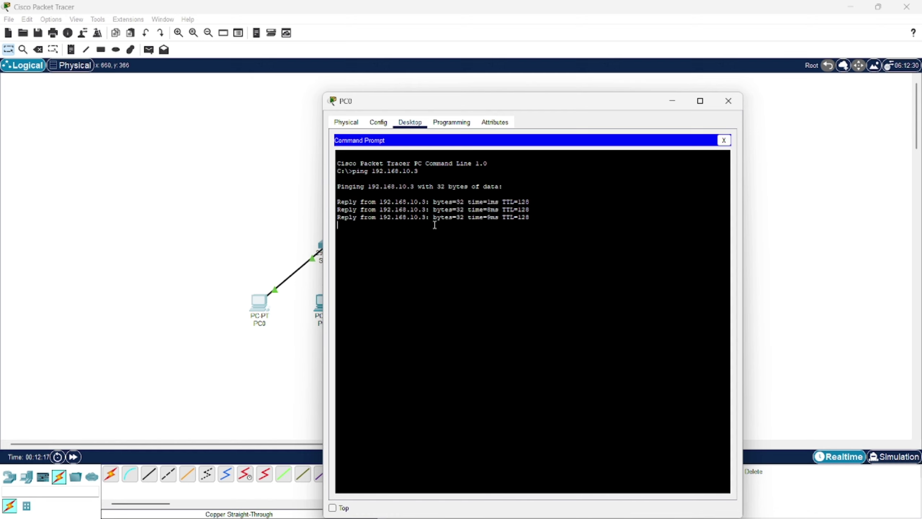